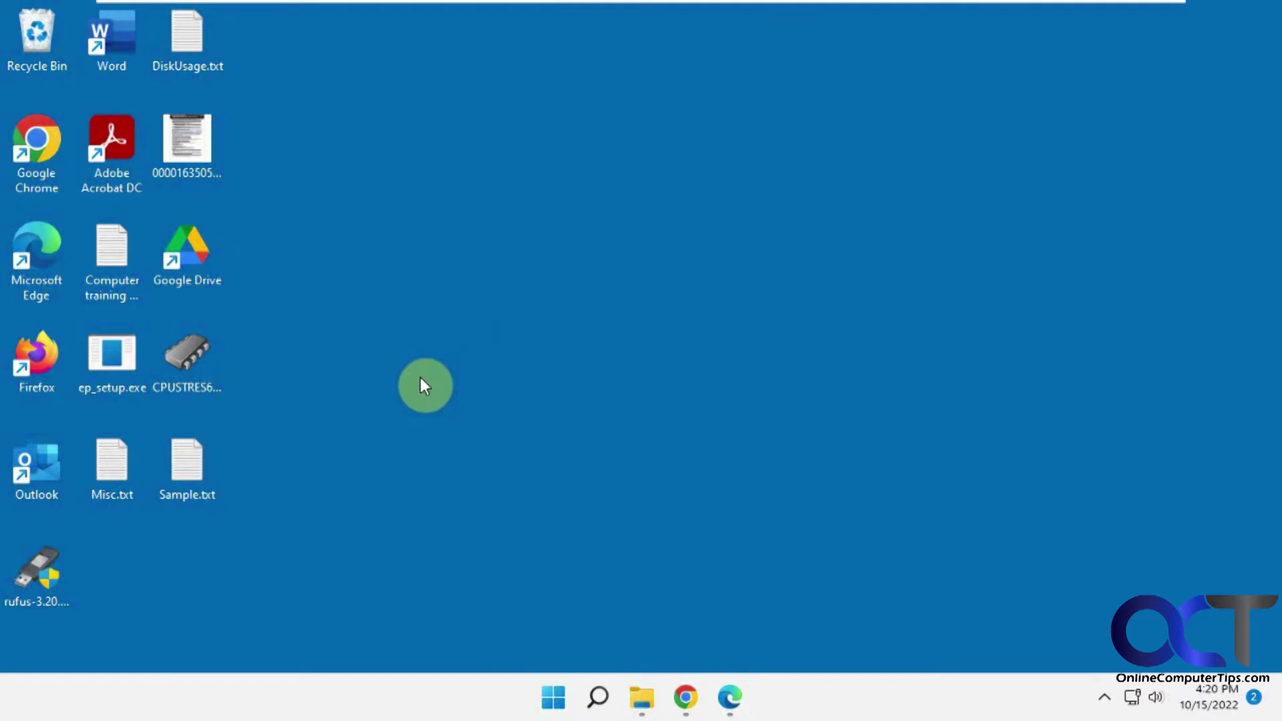
- Preview the default Windows 11 right-click menus for the desktop and Sample.txt, including the classic expanded versions
{"action": "right_click", "coordinate": [337, 358]}
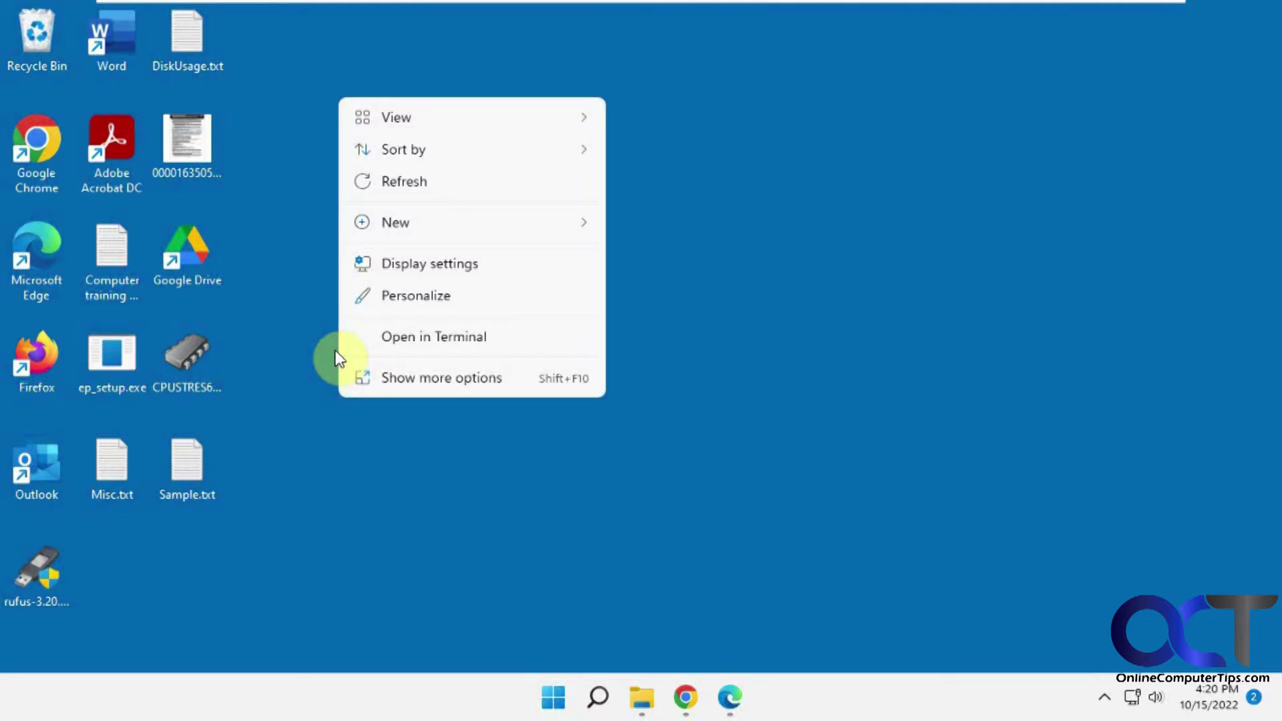
{"action": "left_click", "coordinate": [422, 381]}
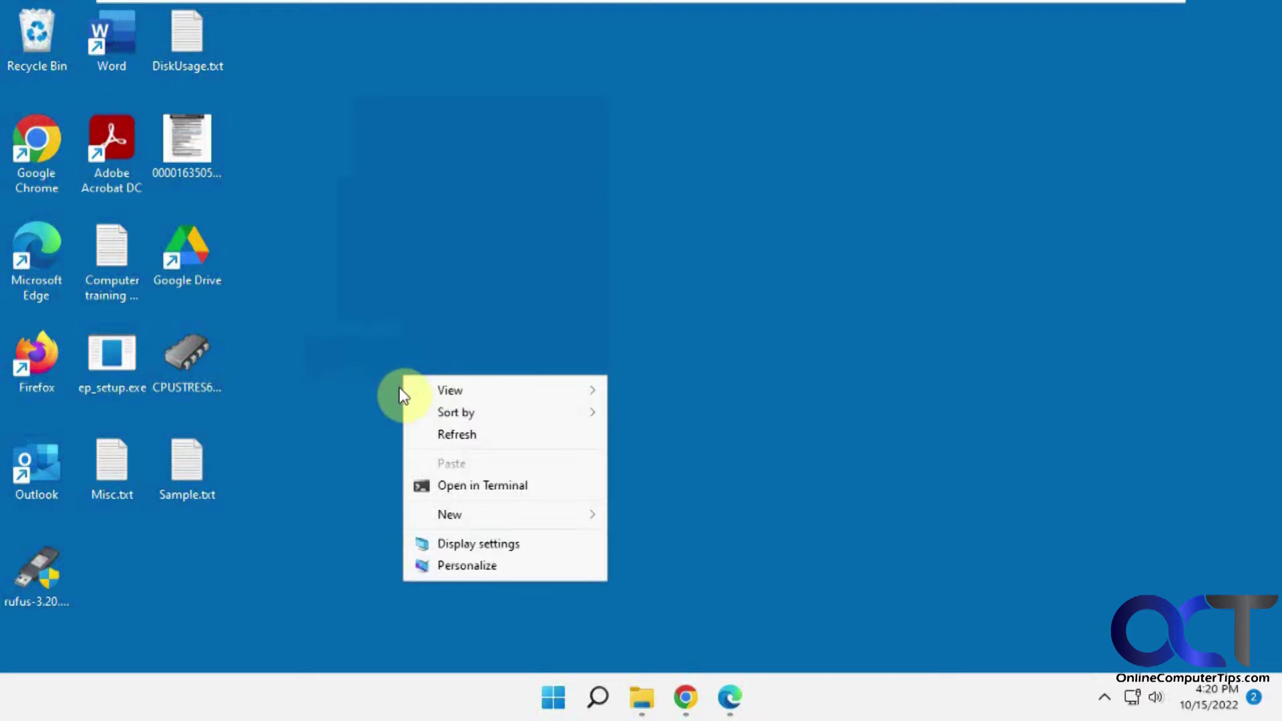
{"action": "right_click", "coordinate": [187, 472]}
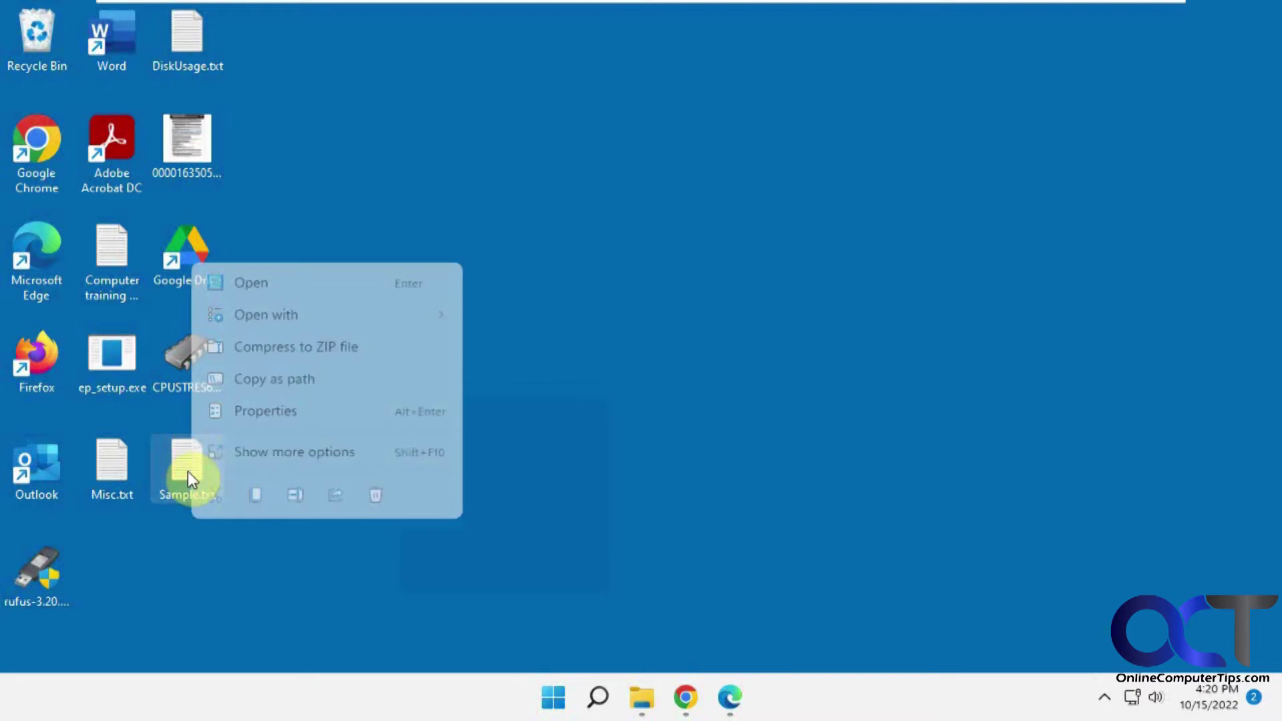
{"action": "left_click", "coordinate": [265, 457]}
{"action": "left_click", "coordinate": [722, 412]}
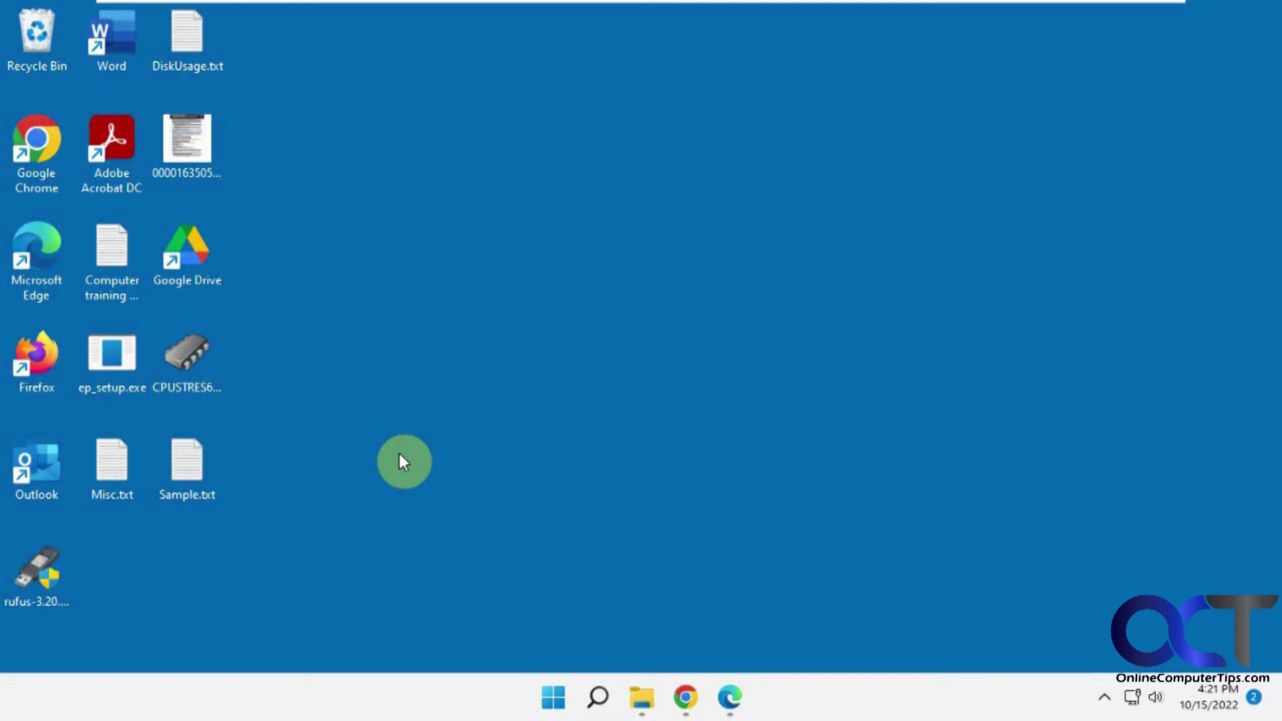
- Bring up Edge and scroll through the nilesoft.org Shell 1.7 download page
{"action": "left_click", "coordinate": [731, 697]}
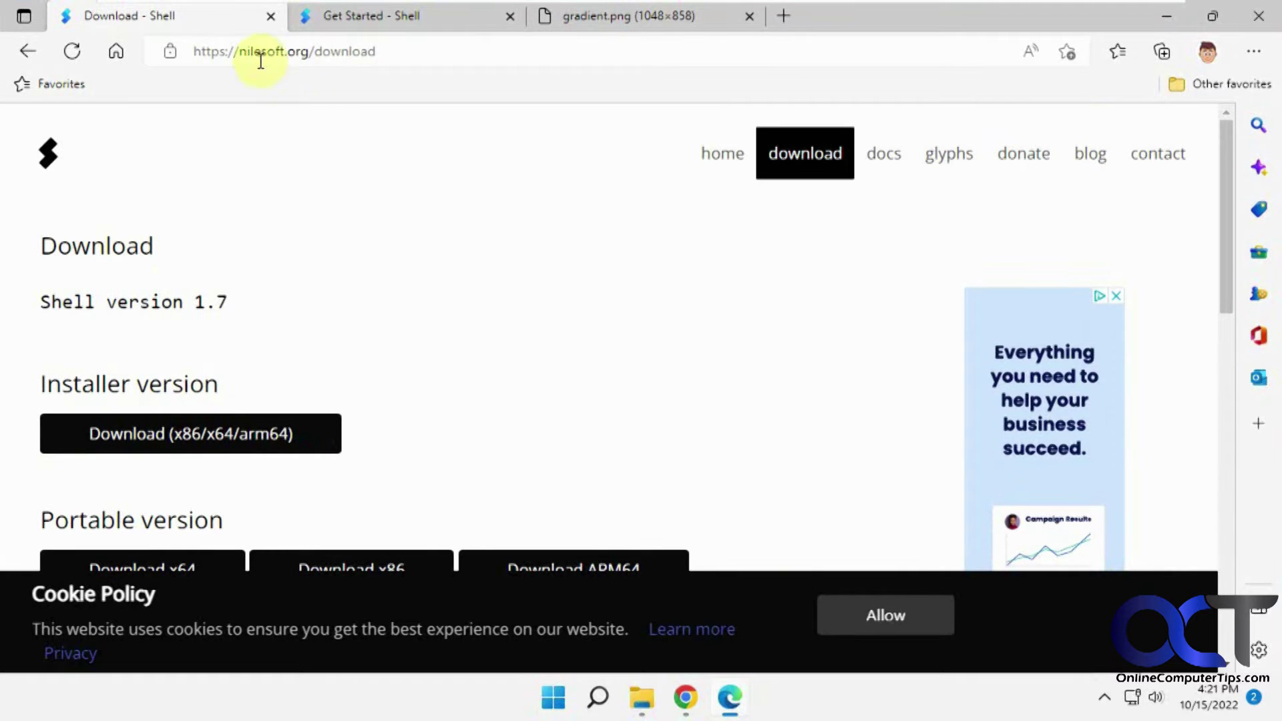
{"action": "scroll", "coordinate": [646, 298], "scroll_direction": "down", "scroll_amount": 1}
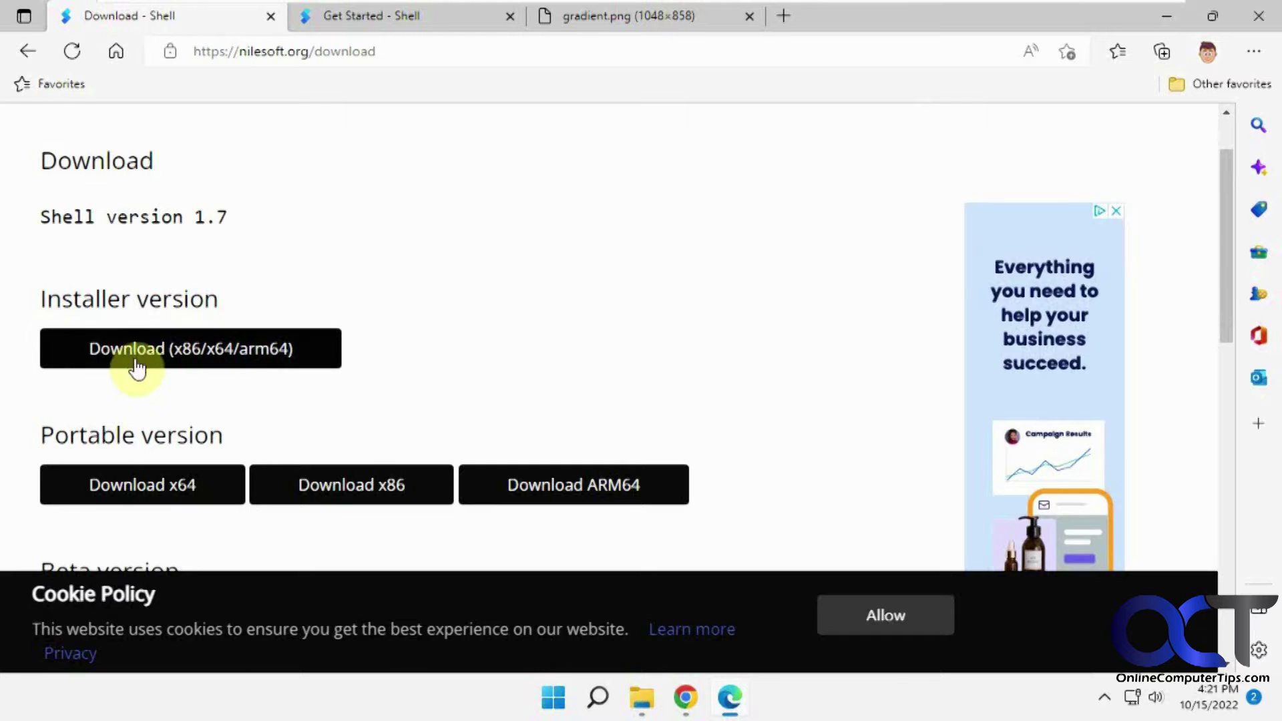
{"action": "scroll", "coordinate": [173, 366], "scroll_direction": "down", "scroll_amount": 1}
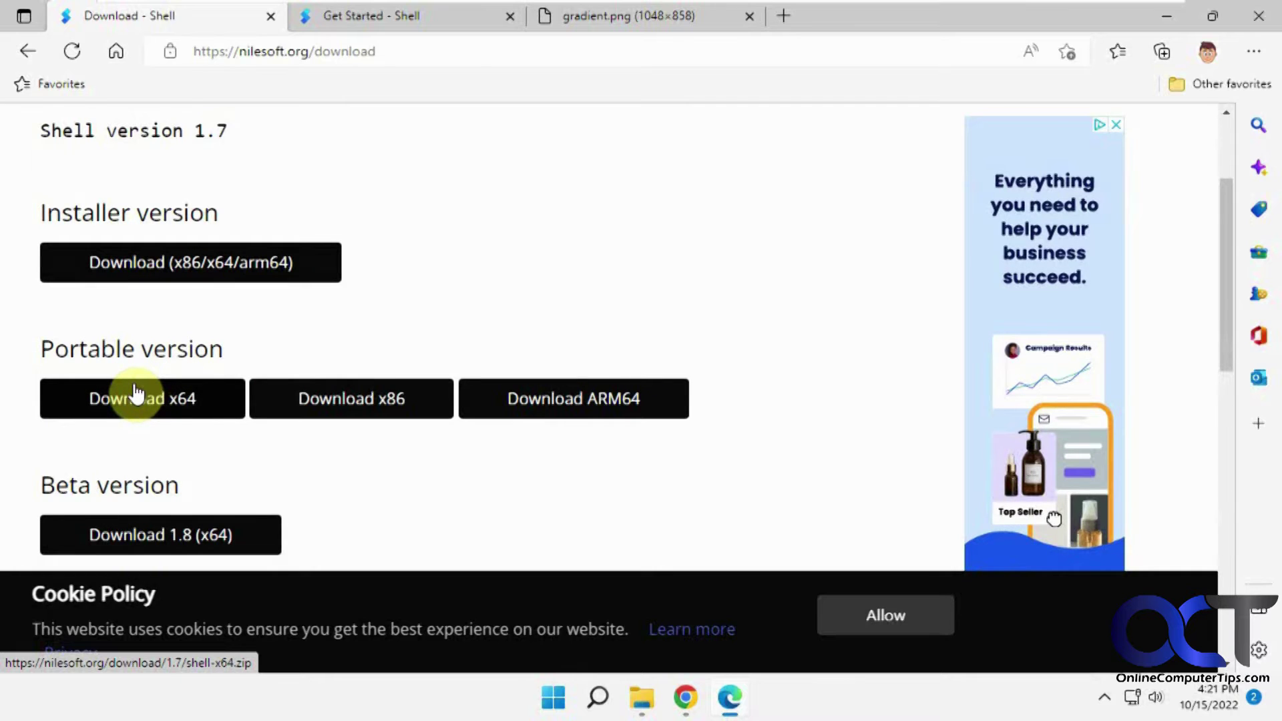
- Browse the Start menu's All apps list, then close the Start menu
{"action": "left_click", "coordinate": [551, 698]}
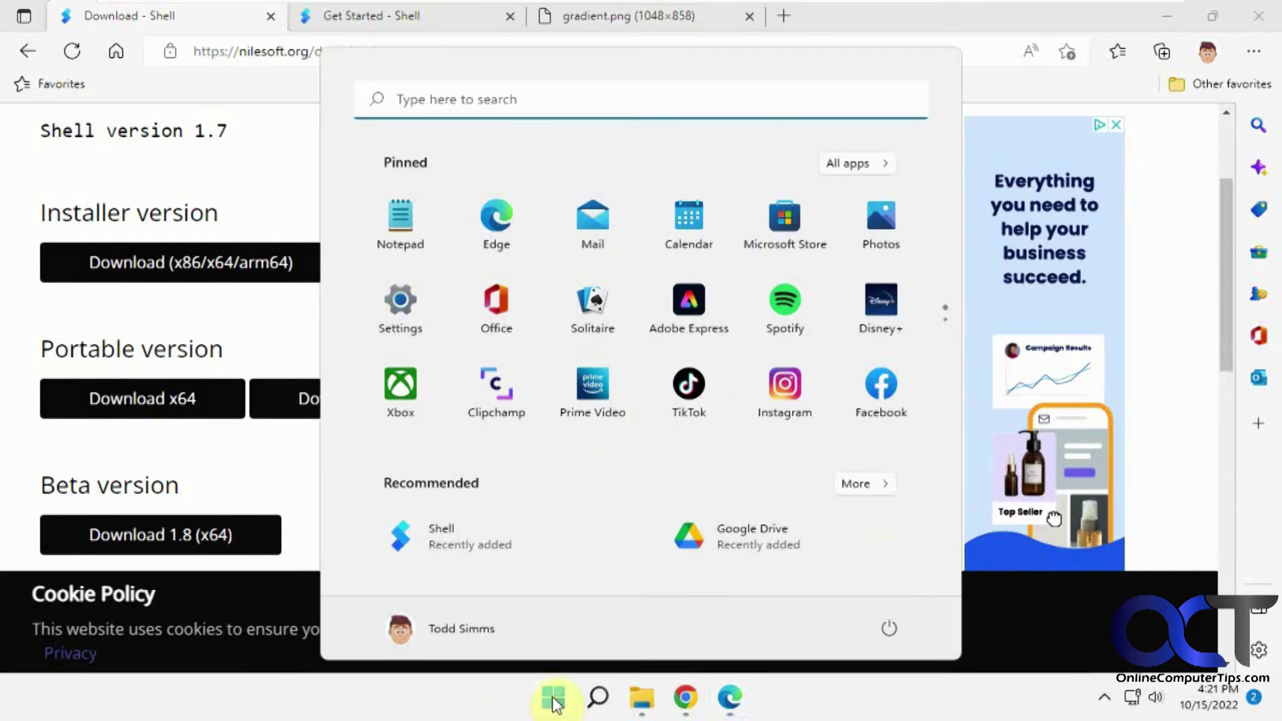
{"action": "left_click", "coordinate": [850, 166]}
{"action": "left_click", "coordinate": [974, 15]}
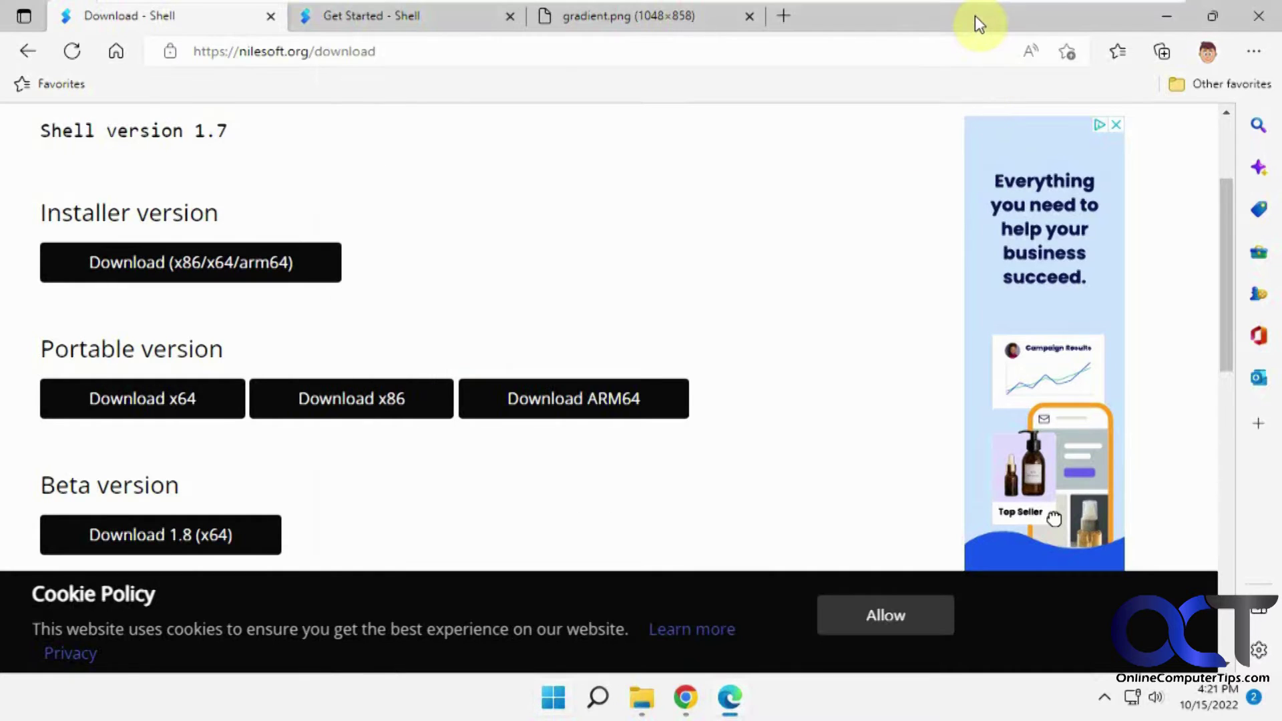
{"action": "mouse_move", "coordinate": [640, 708]}
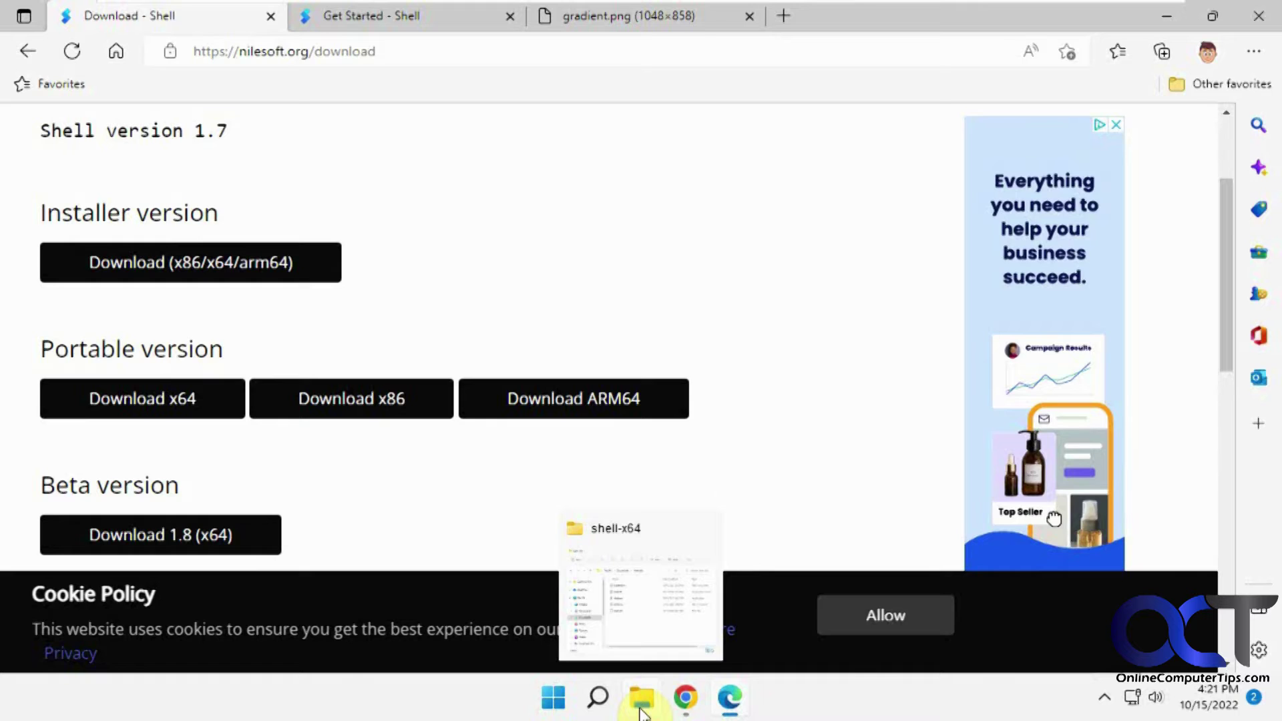
- Run shell.exe from the shell-x64 folder as administrator and approve the UAC prompt
{"action": "left_click", "coordinate": [640, 709]}
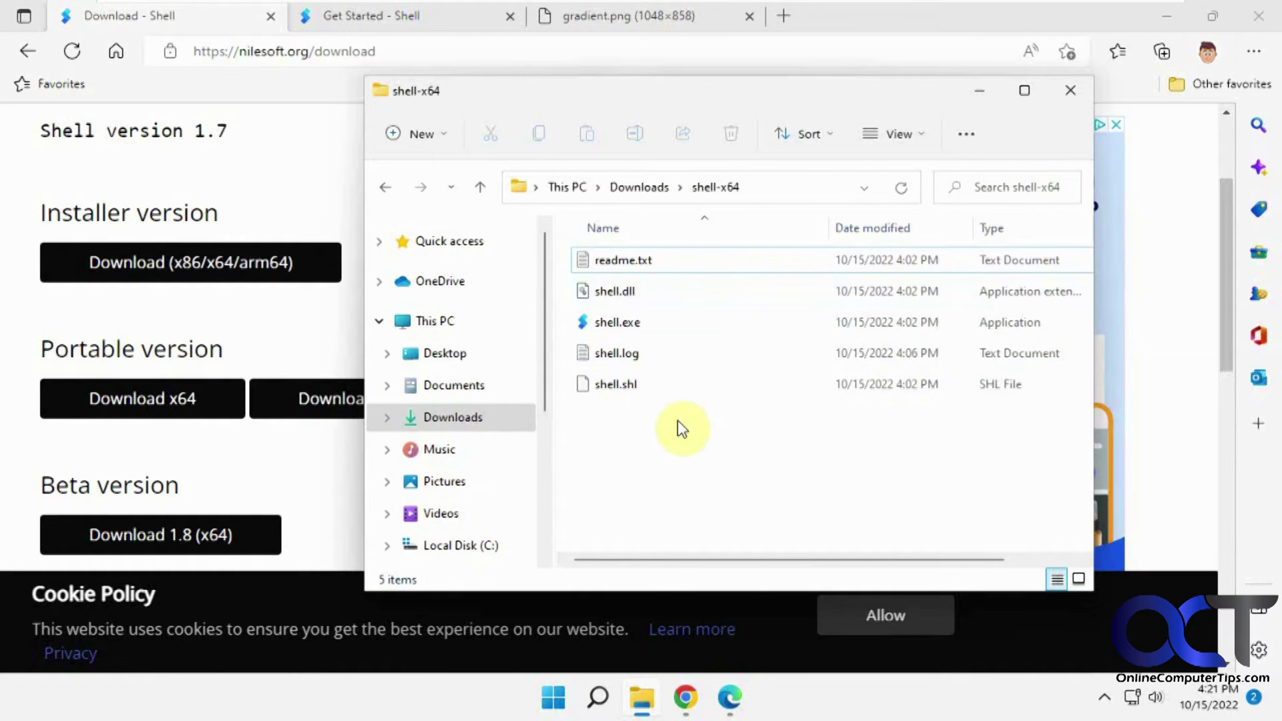
{"action": "mouse_move", "coordinate": [686, 337]}
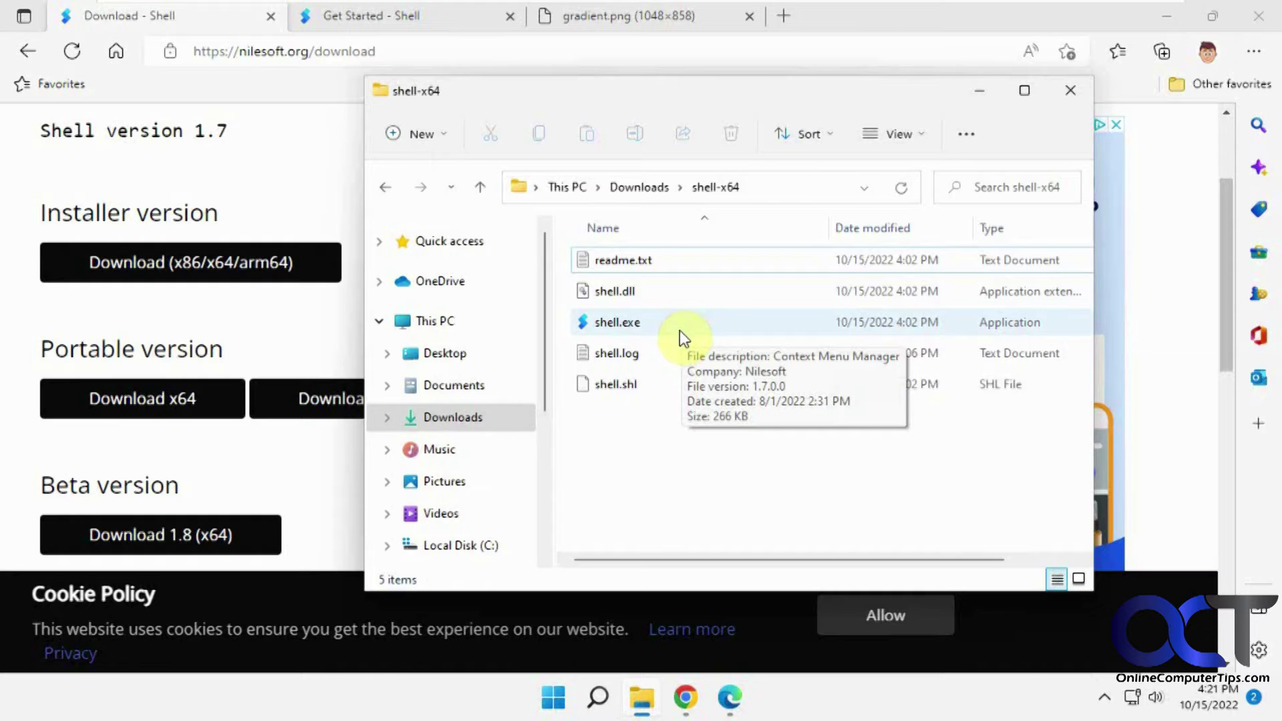
{"action": "right_click", "coordinate": [622, 323]}
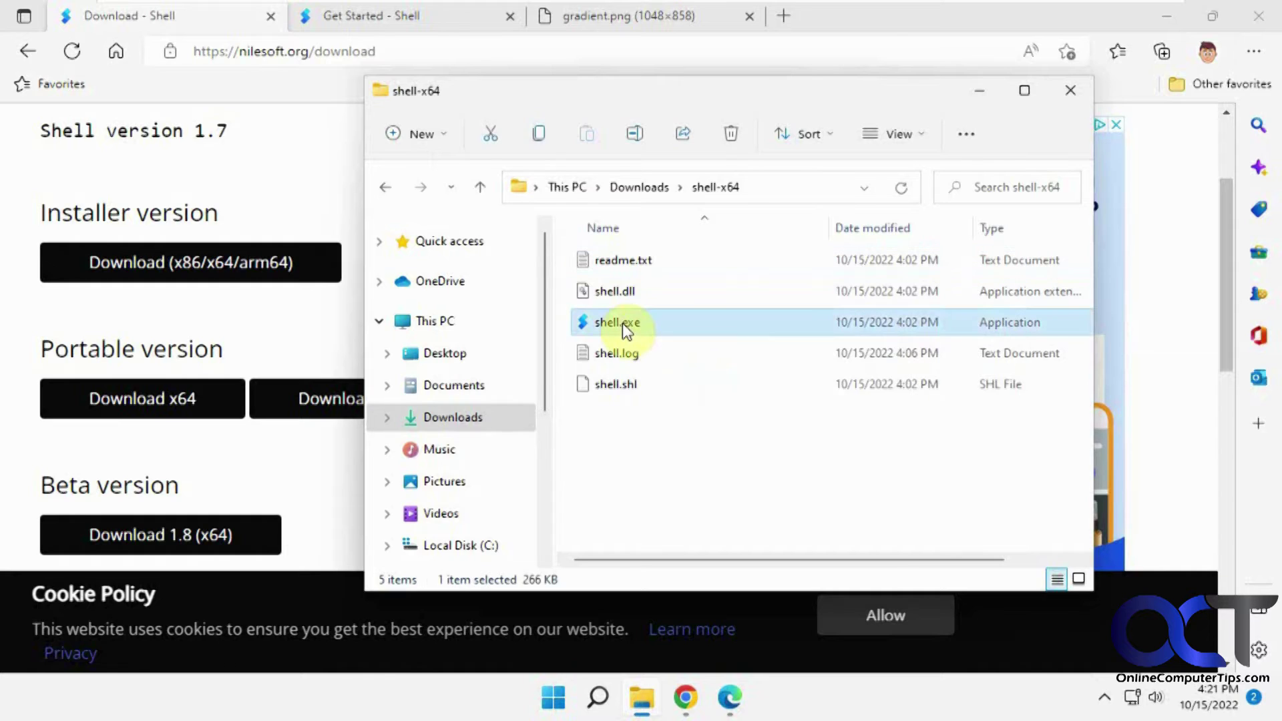
{"action": "left_click", "coordinate": [684, 422]}
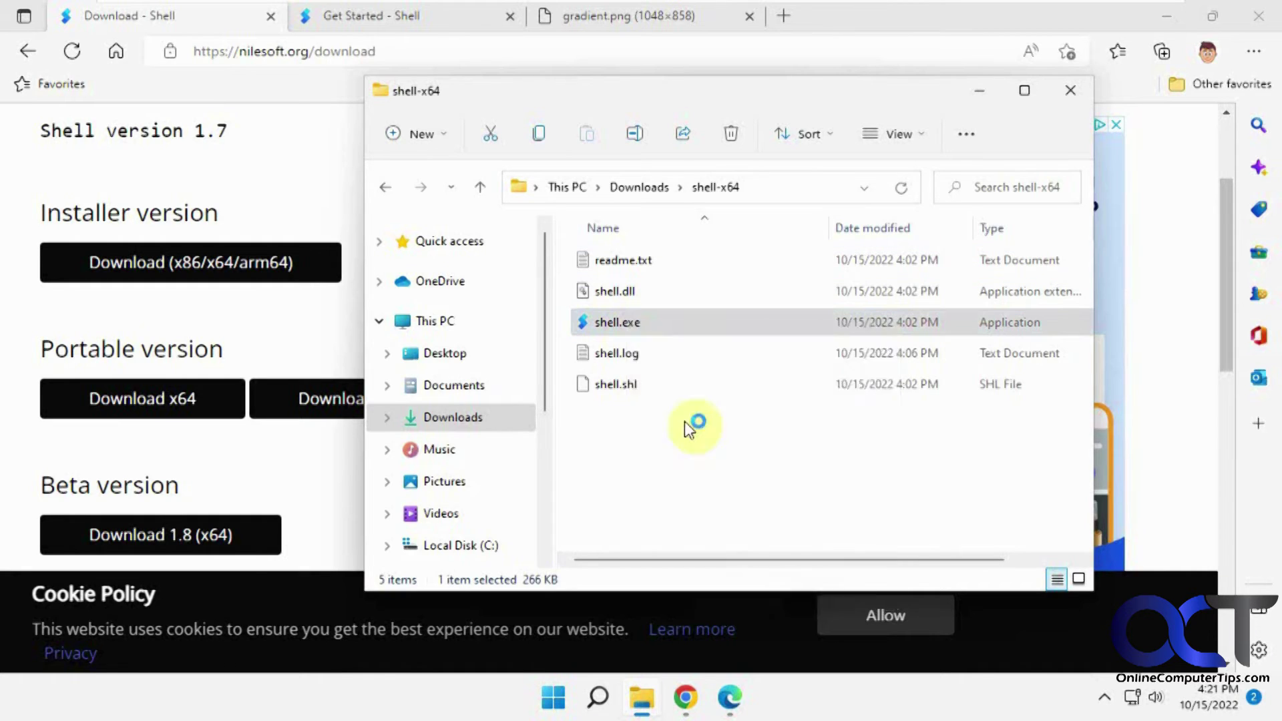
{"action": "left_click", "coordinate": [582, 512]}
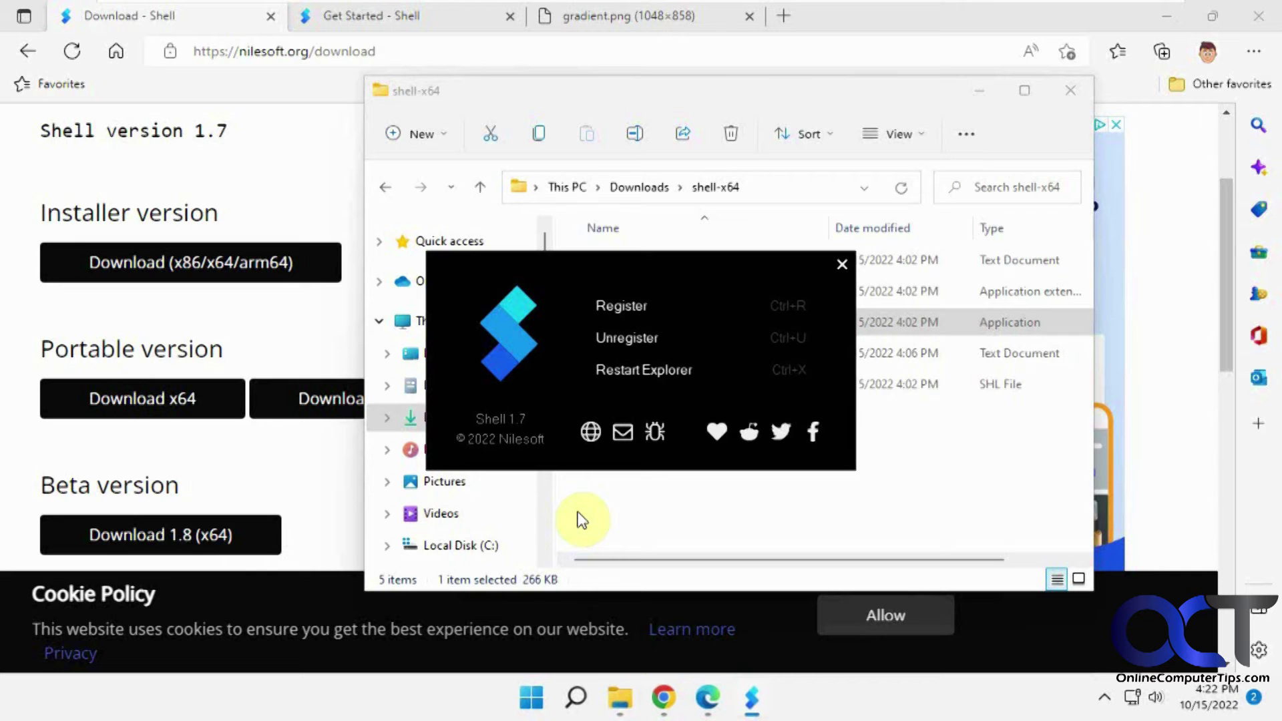
- Register Nilesoft Shell, accept the Explorer restart, and show the desktop
{"action": "left_click", "coordinate": [632, 305]}
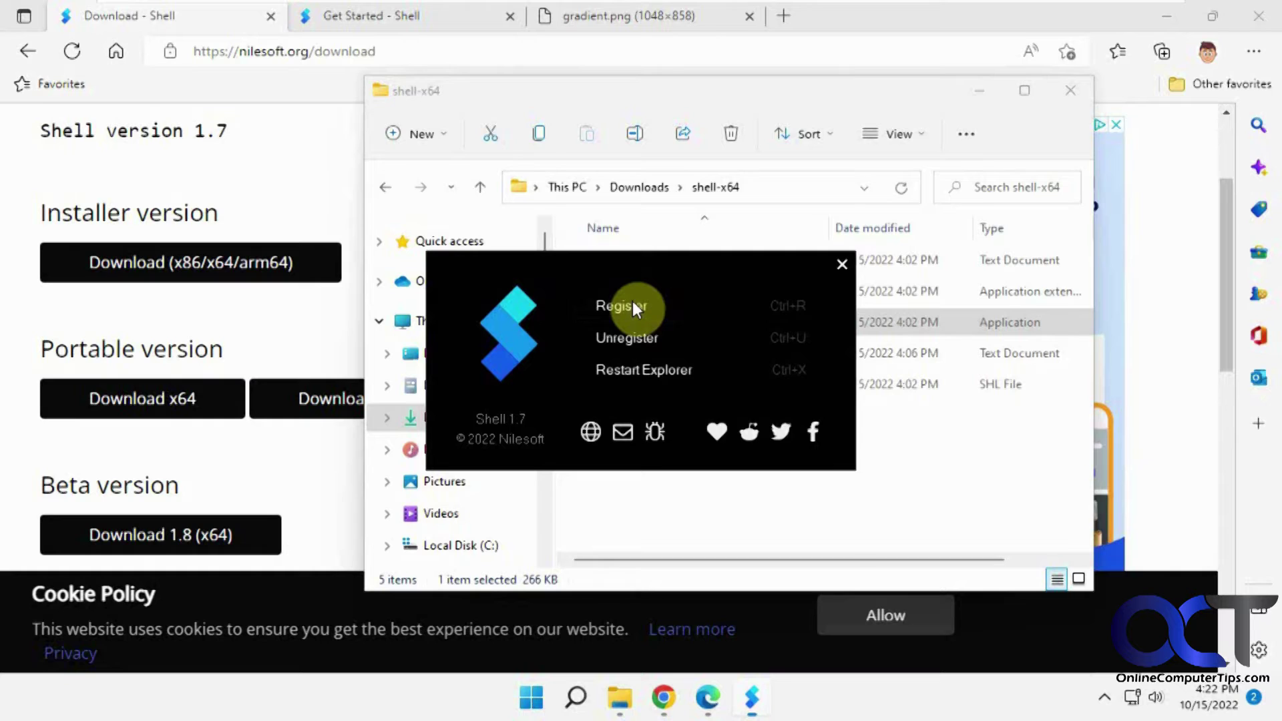
{"action": "left_click", "coordinate": [642, 421]}
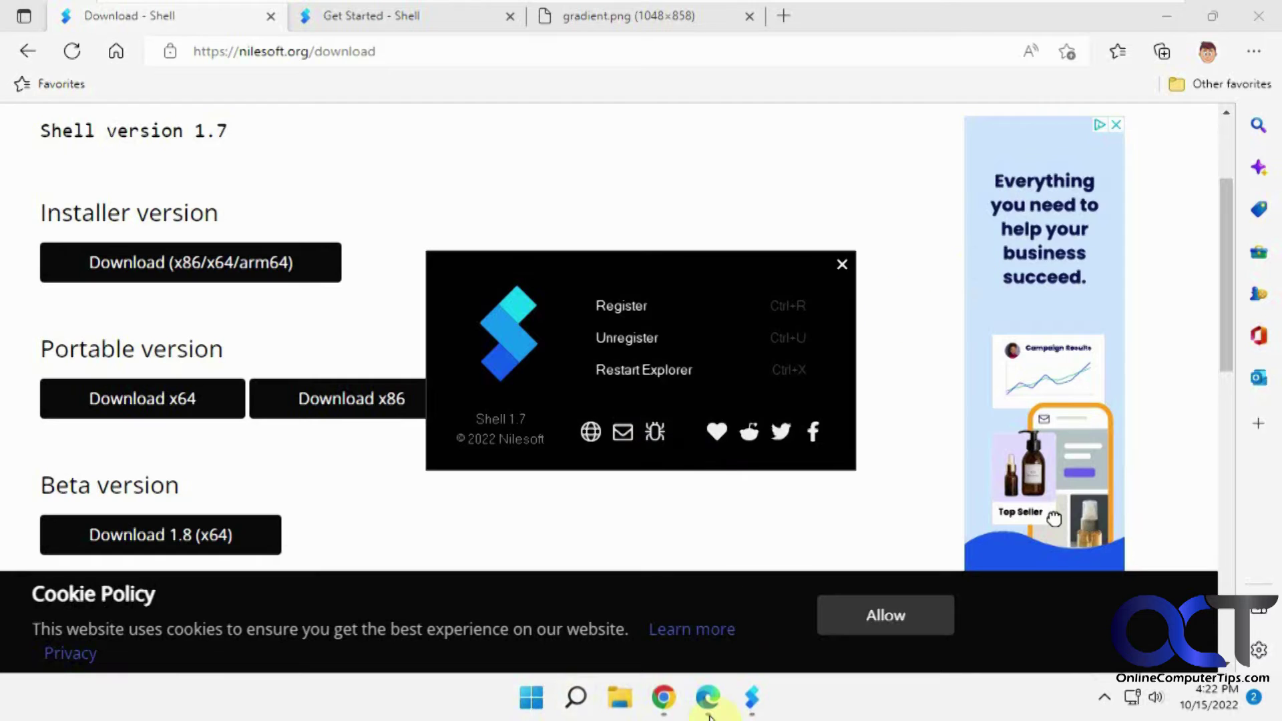
{"action": "left_click", "coordinate": [1276, 706]}
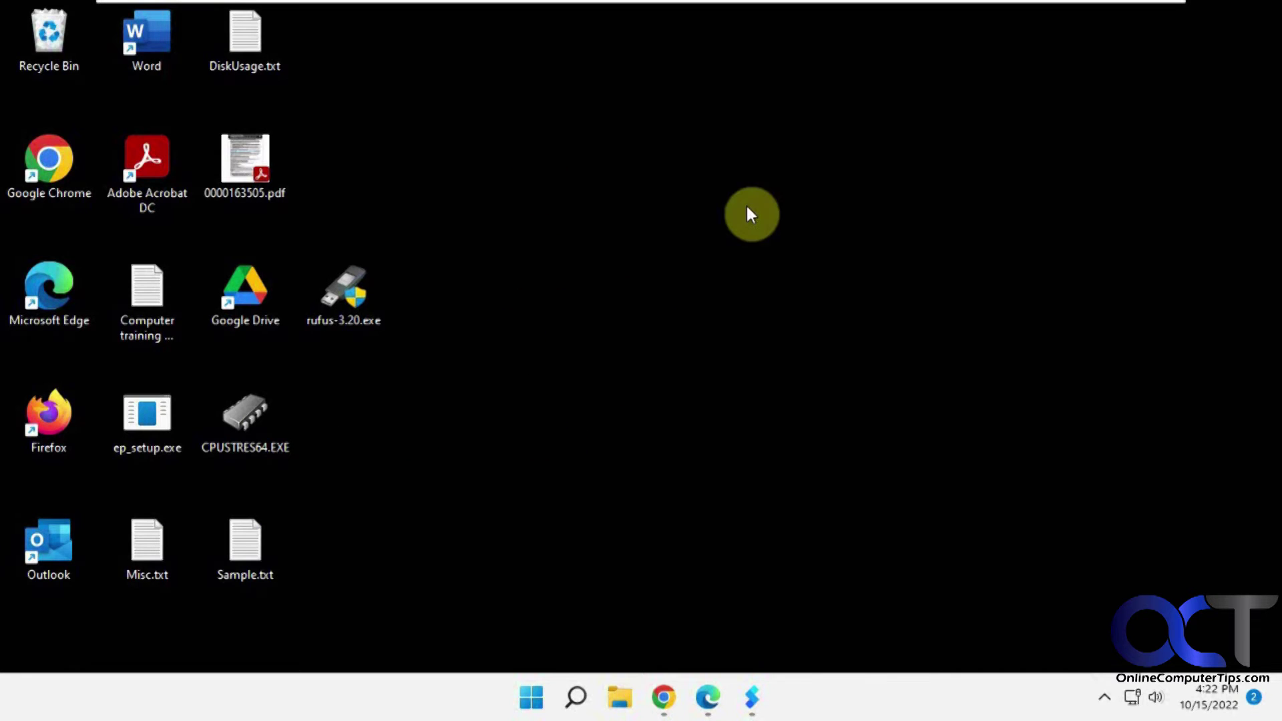
- Explore the desktop's new custom menu submenus: Terminal, File manage and Develop
{"action": "right_click", "coordinate": [361, 417]}
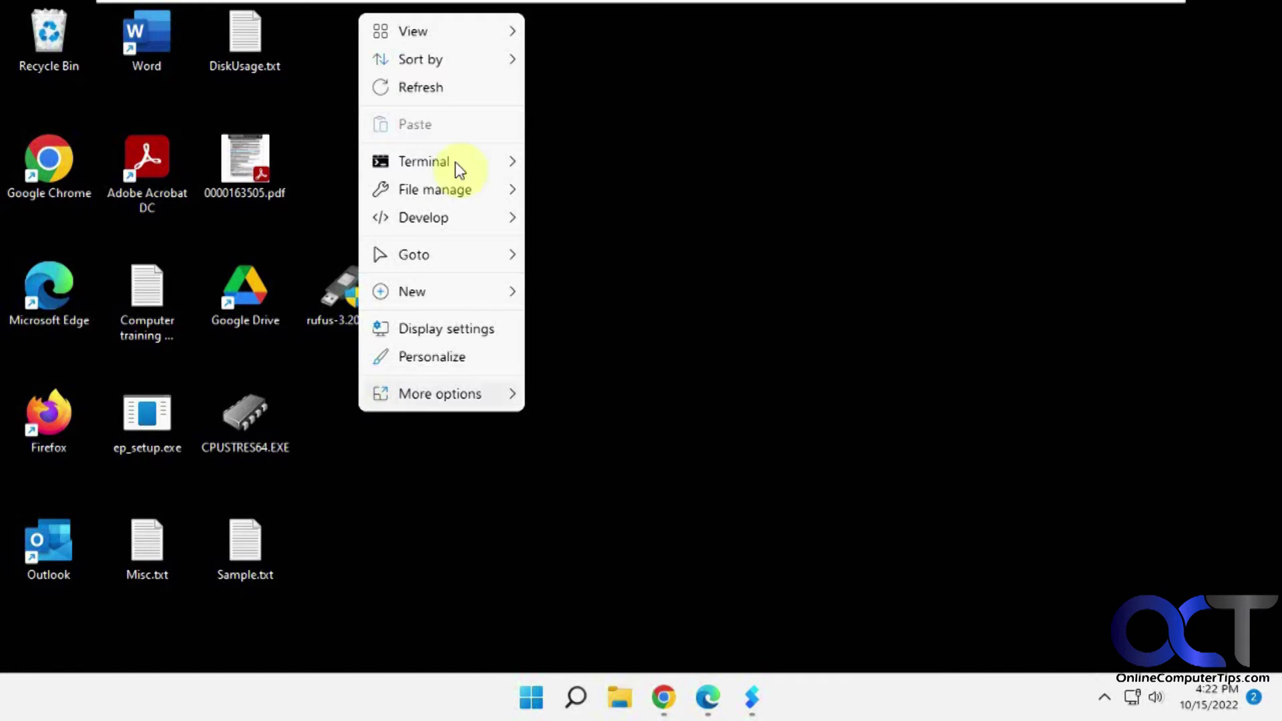
{"action": "mouse_move", "coordinate": [458, 27]}
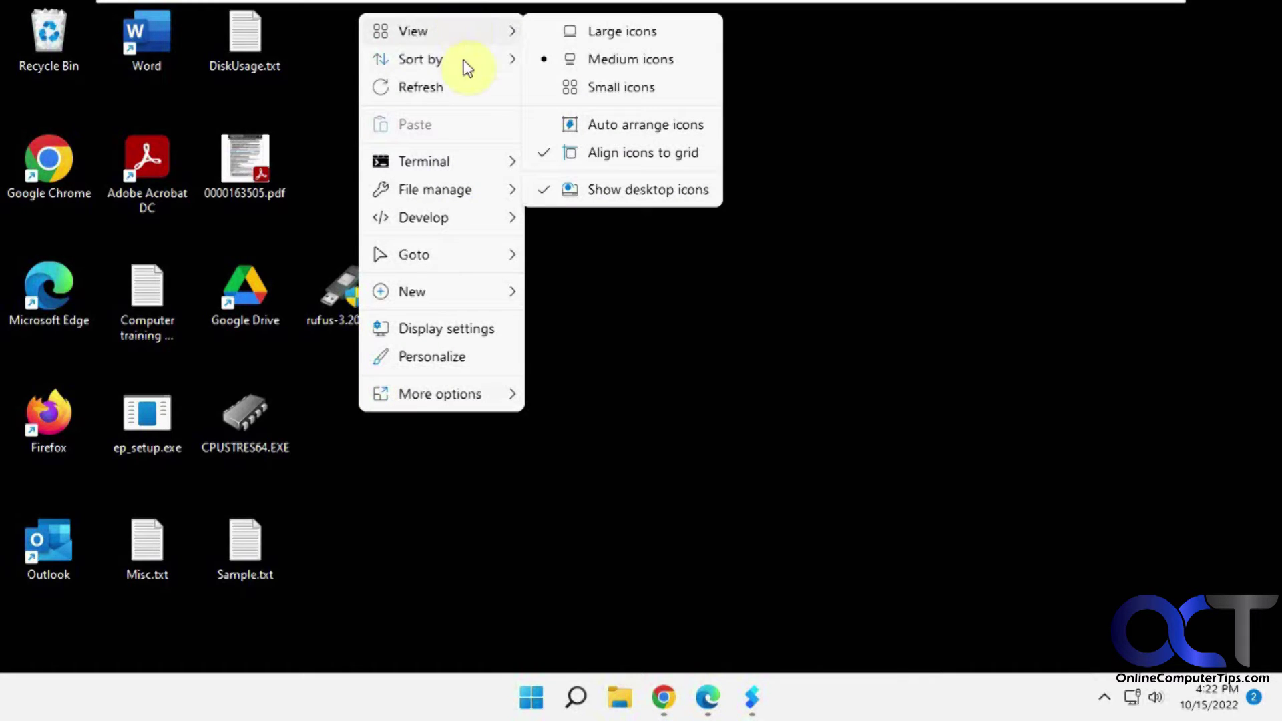
{"action": "mouse_move", "coordinate": [463, 60]}
{"action": "mouse_move", "coordinate": [461, 167]}
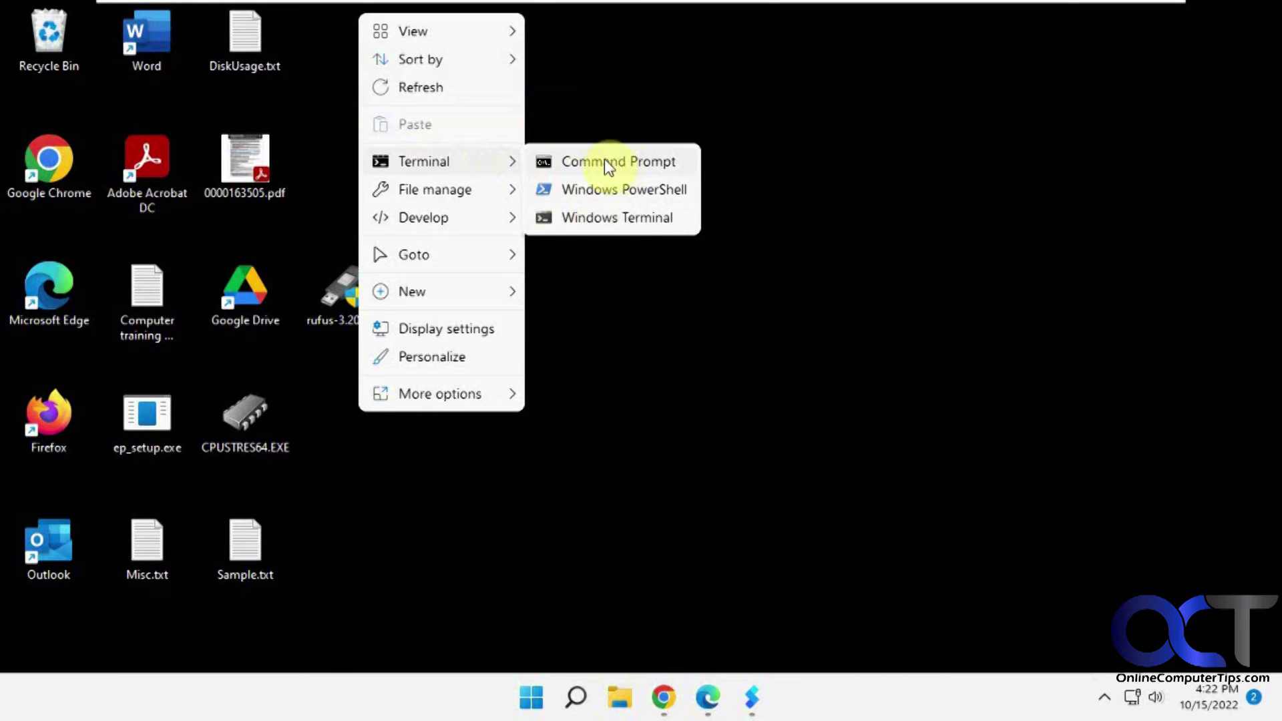
{"action": "mouse_move", "coordinate": [466, 192]}
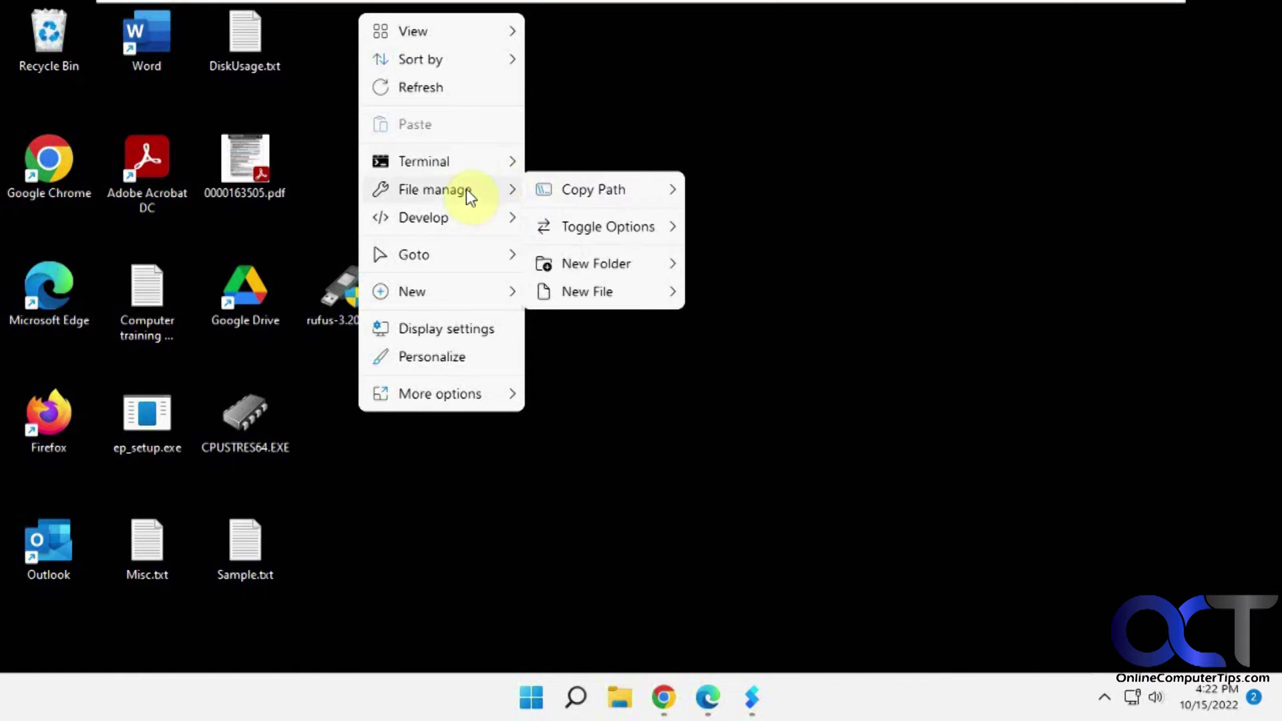
{"action": "mouse_move", "coordinate": [466, 258]}
- Open C:\users through Goto > Folder > Users, then minimize that window
{"action": "mouse_move", "coordinate": [599, 259]}
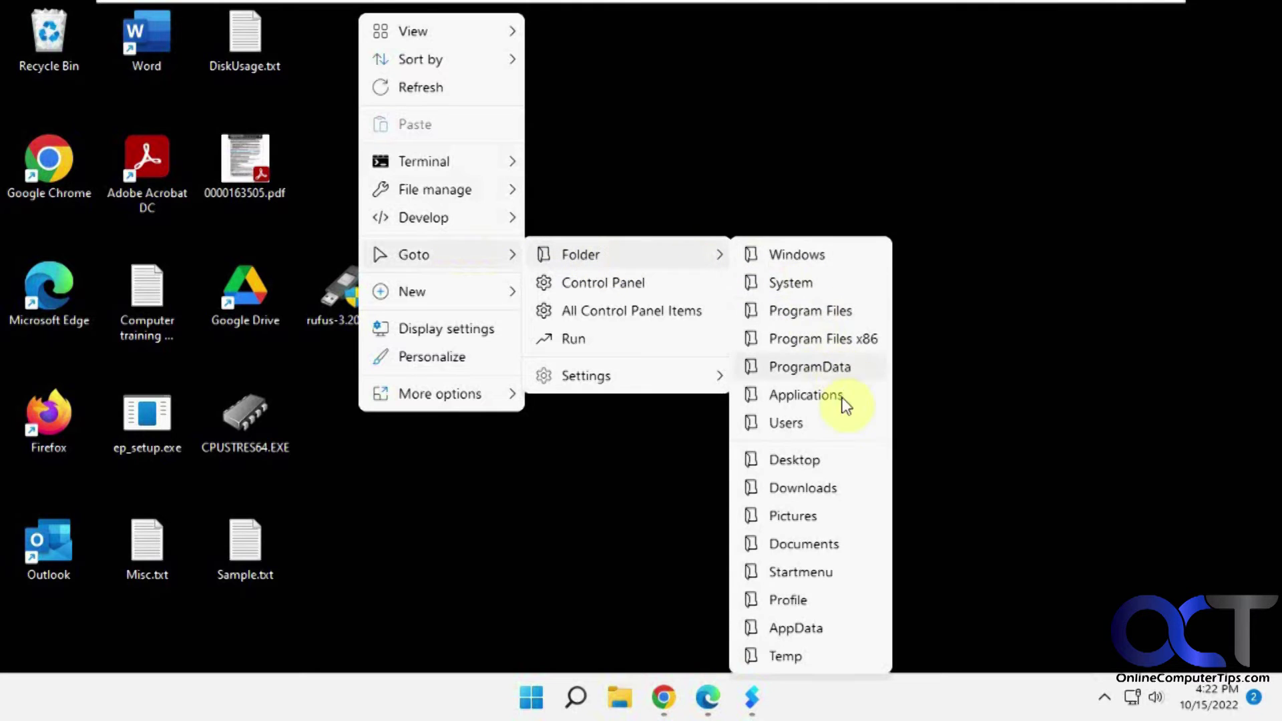
{"action": "left_click", "coordinate": [816, 421]}
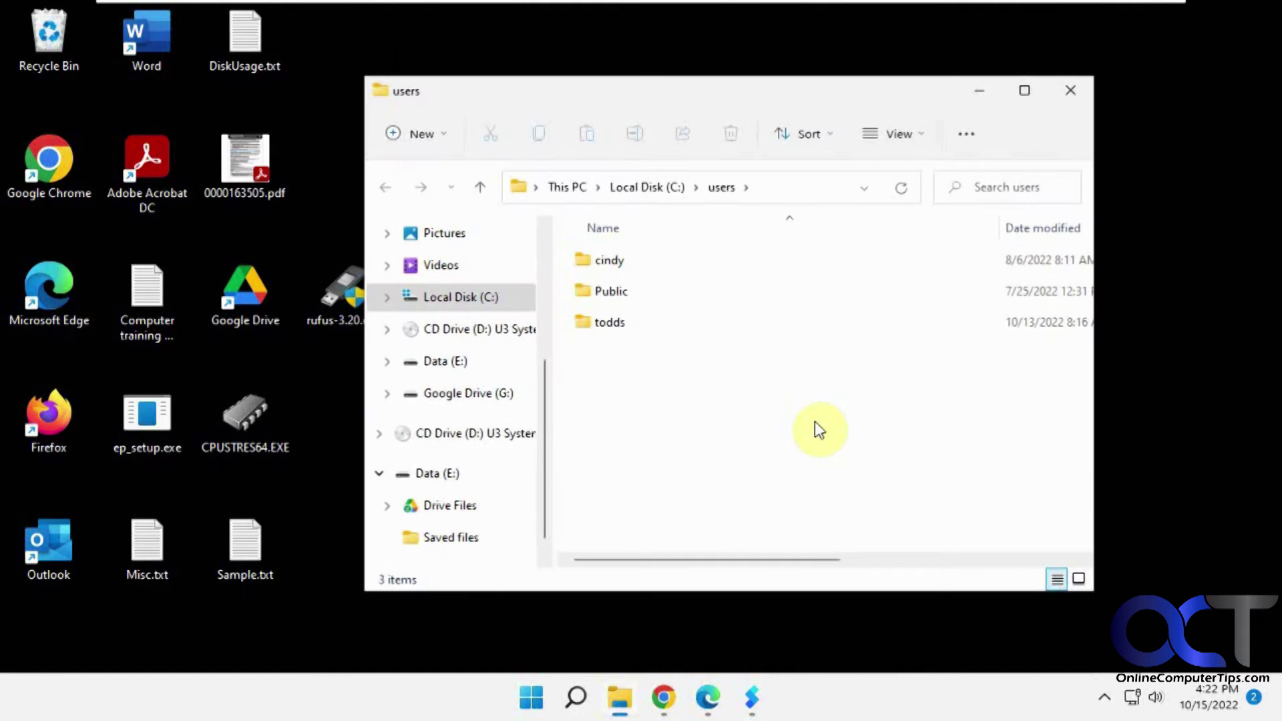
{"action": "left_click", "coordinate": [980, 91]}
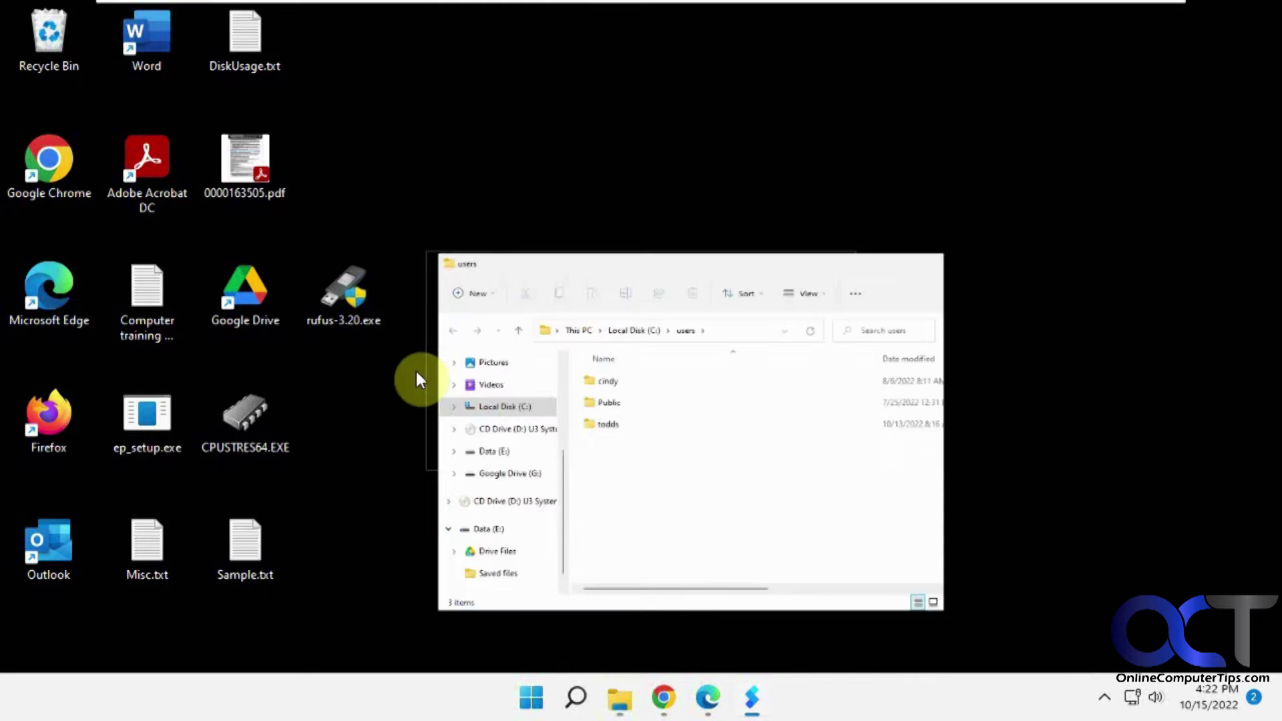
- Preview Sample.txt's custom menu, including the File manage, Goto and More options submenus
{"action": "right_click", "coordinate": [254, 549]}
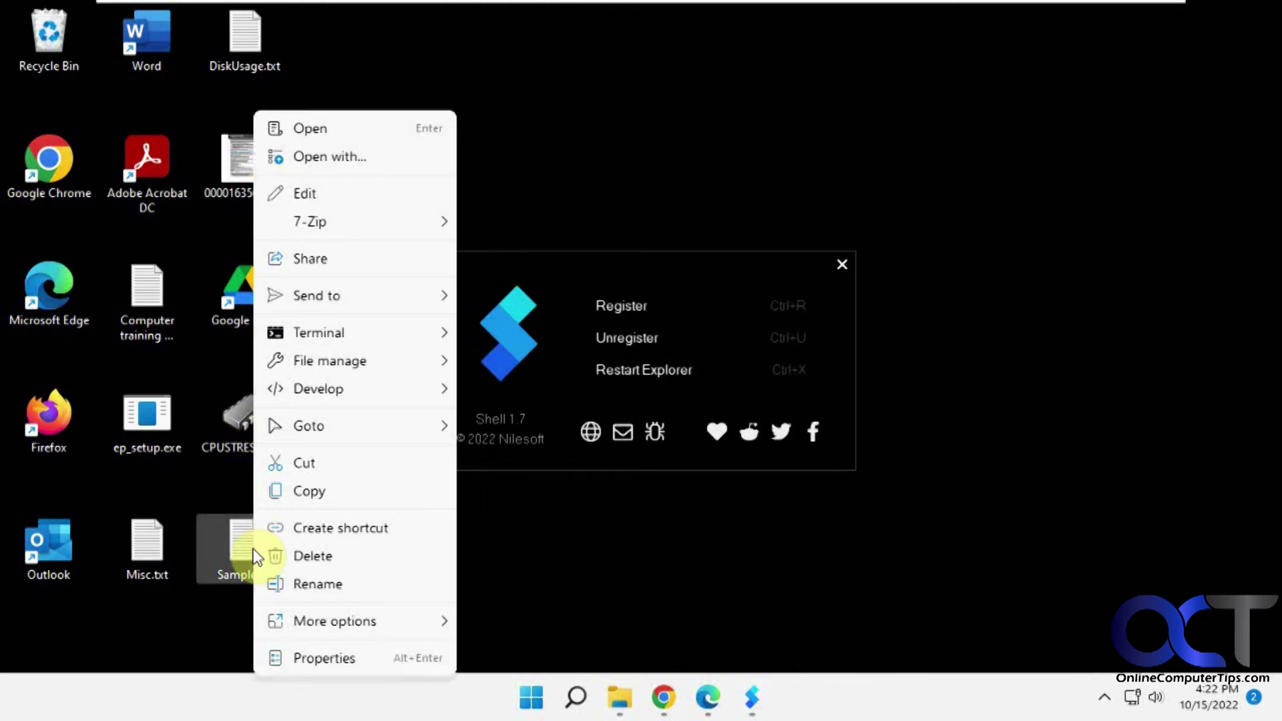
{"action": "mouse_move", "coordinate": [338, 297]}
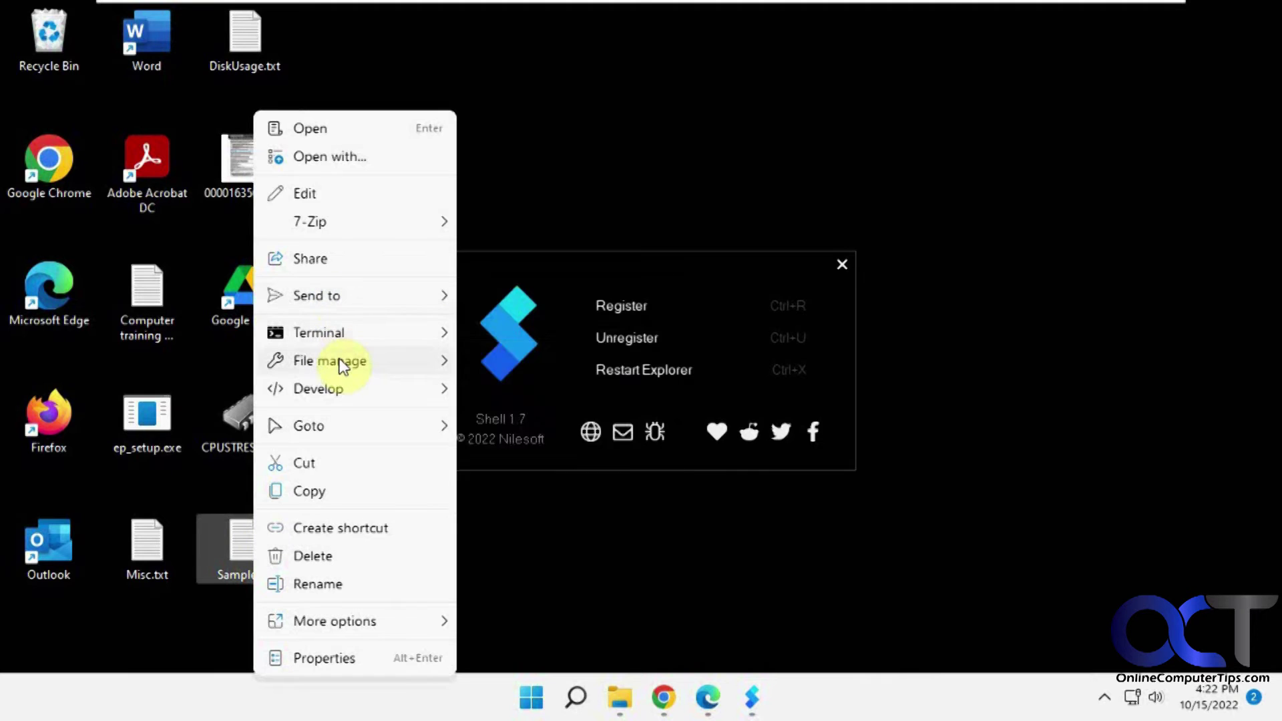
{"action": "mouse_move", "coordinate": [338, 362]}
{"action": "mouse_move", "coordinate": [586, 369]}
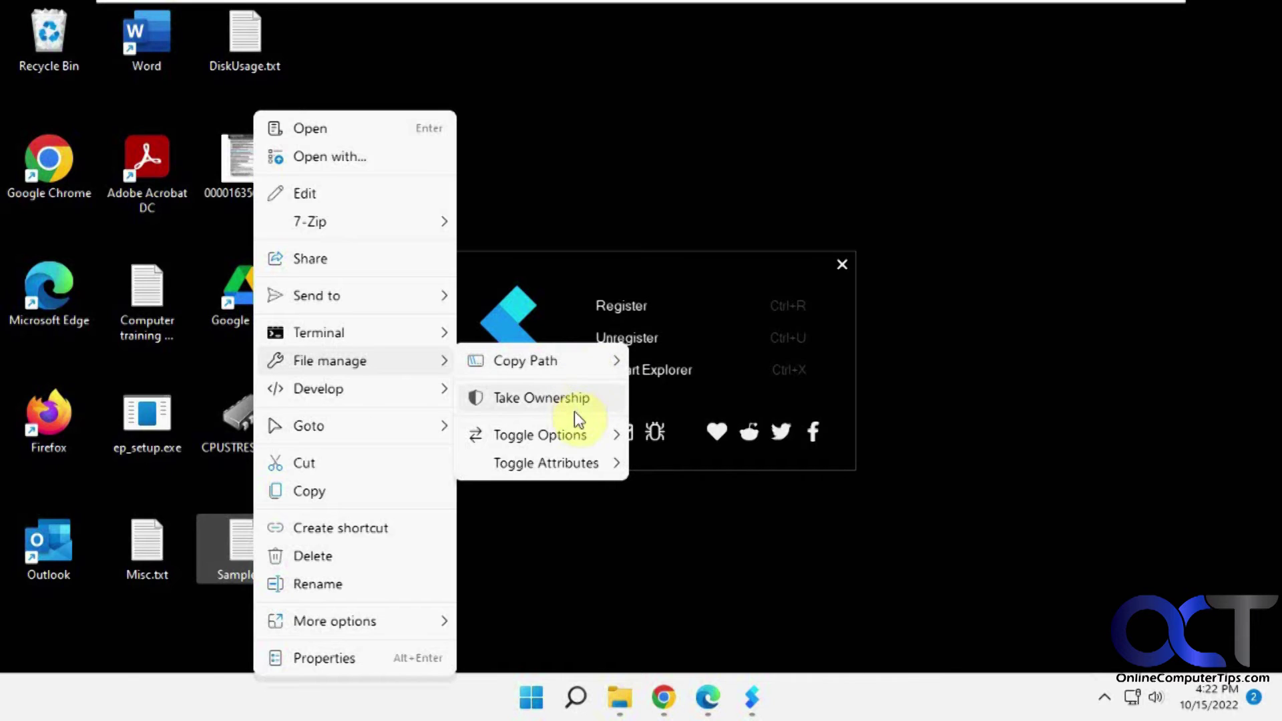
{"action": "mouse_move", "coordinate": [574, 434]}
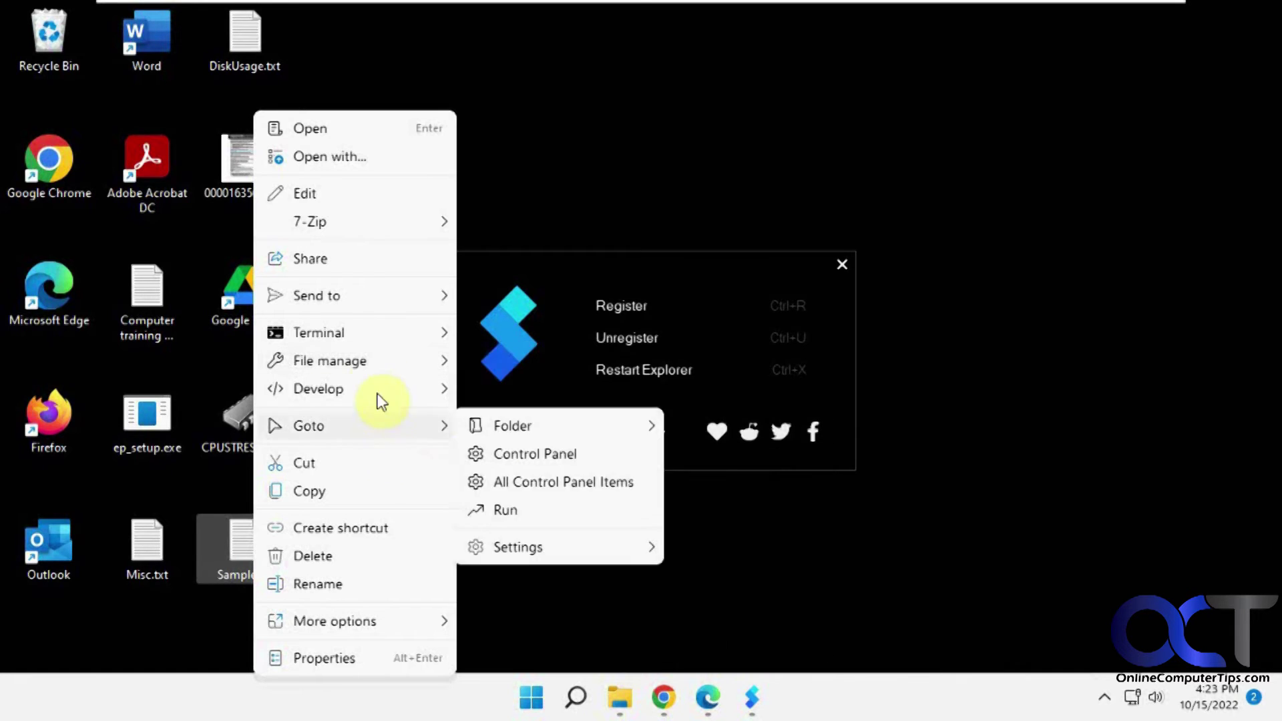
{"action": "mouse_move", "coordinate": [360, 430]}
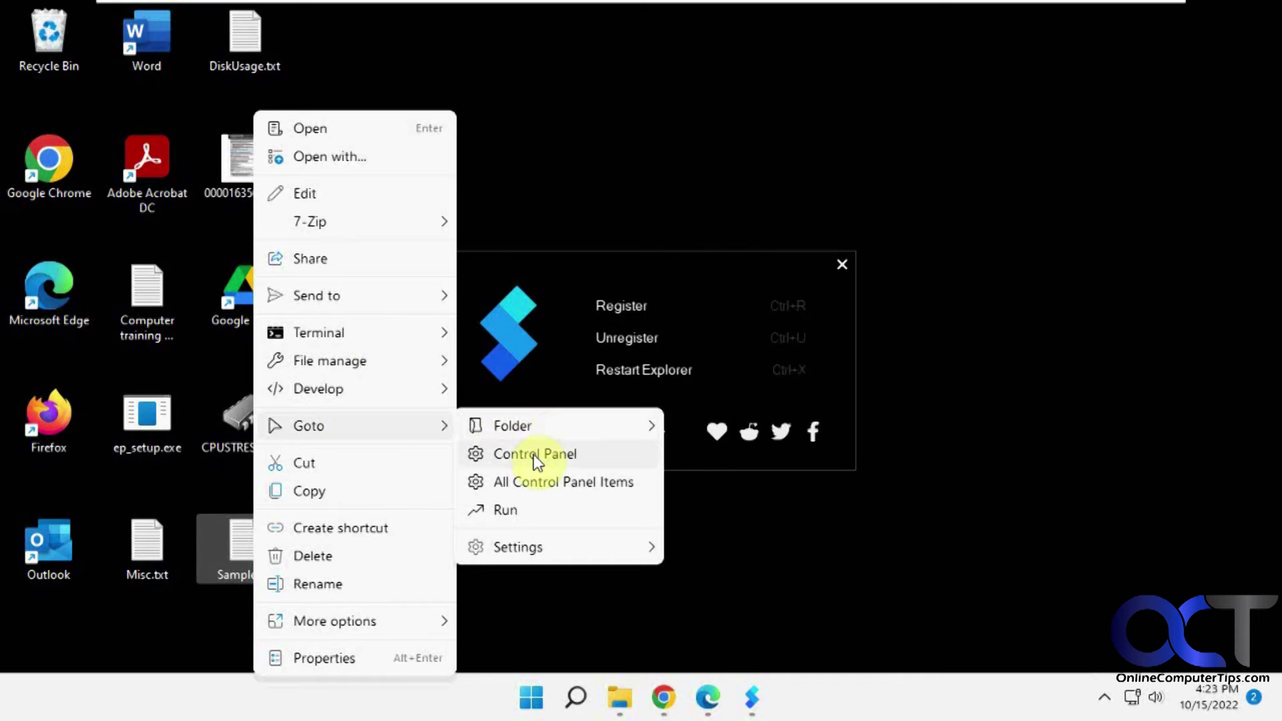
{"action": "mouse_move", "coordinate": [531, 548]}
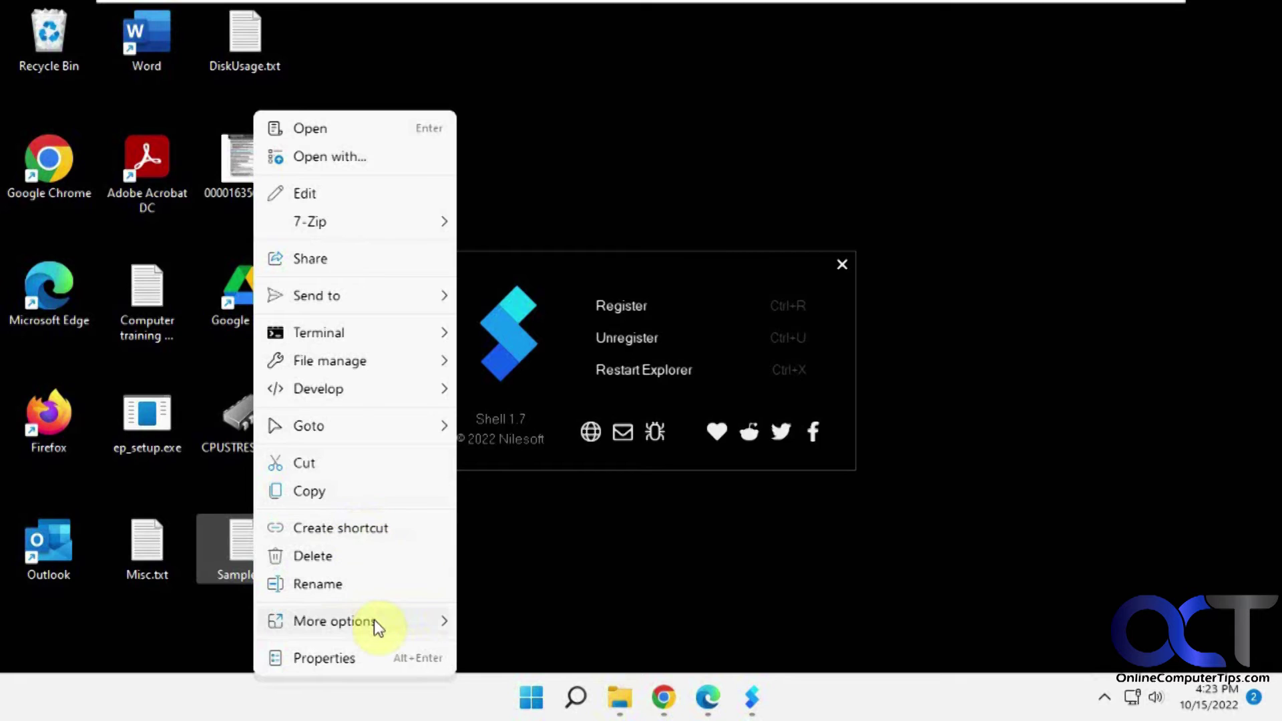
{"action": "mouse_move", "coordinate": [374, 620]}
{"action": "mouse_move", "coordinate": [568, 566]}
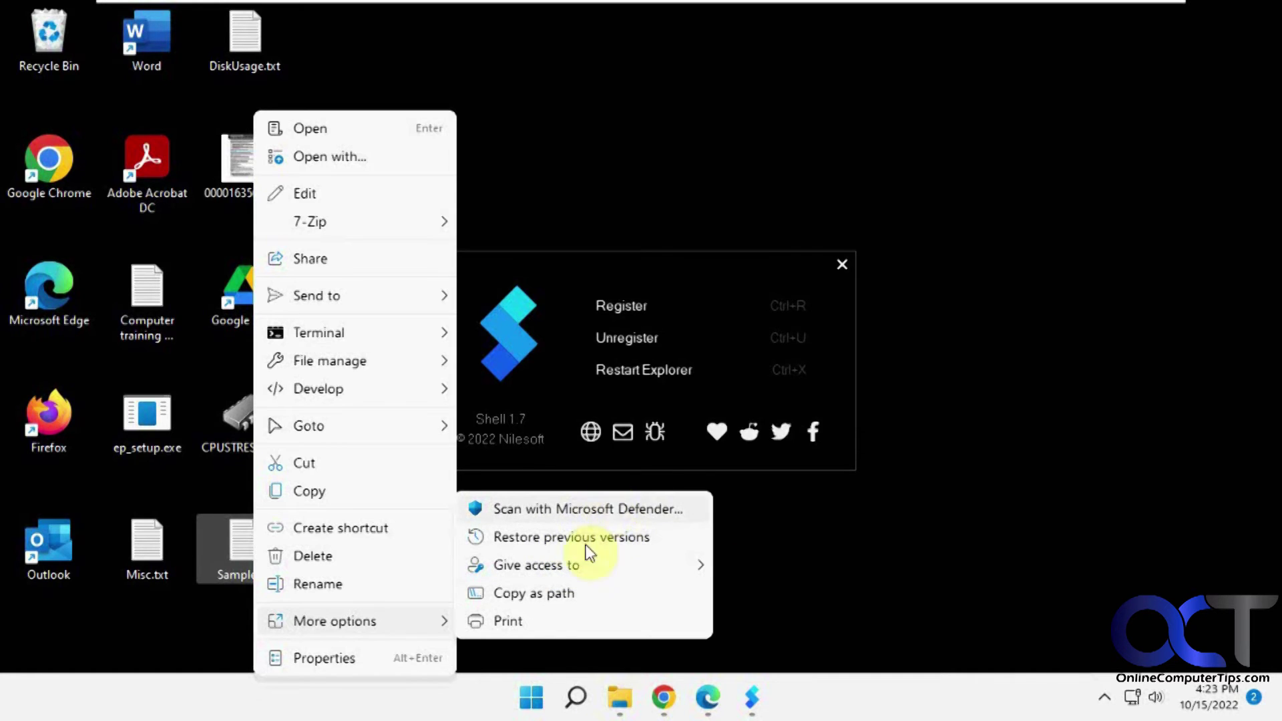
- Open Sample.txt's Properties from the custom menu, close it, and return to Edge
{"action": "left_click", "coordinate": [347, 658]}
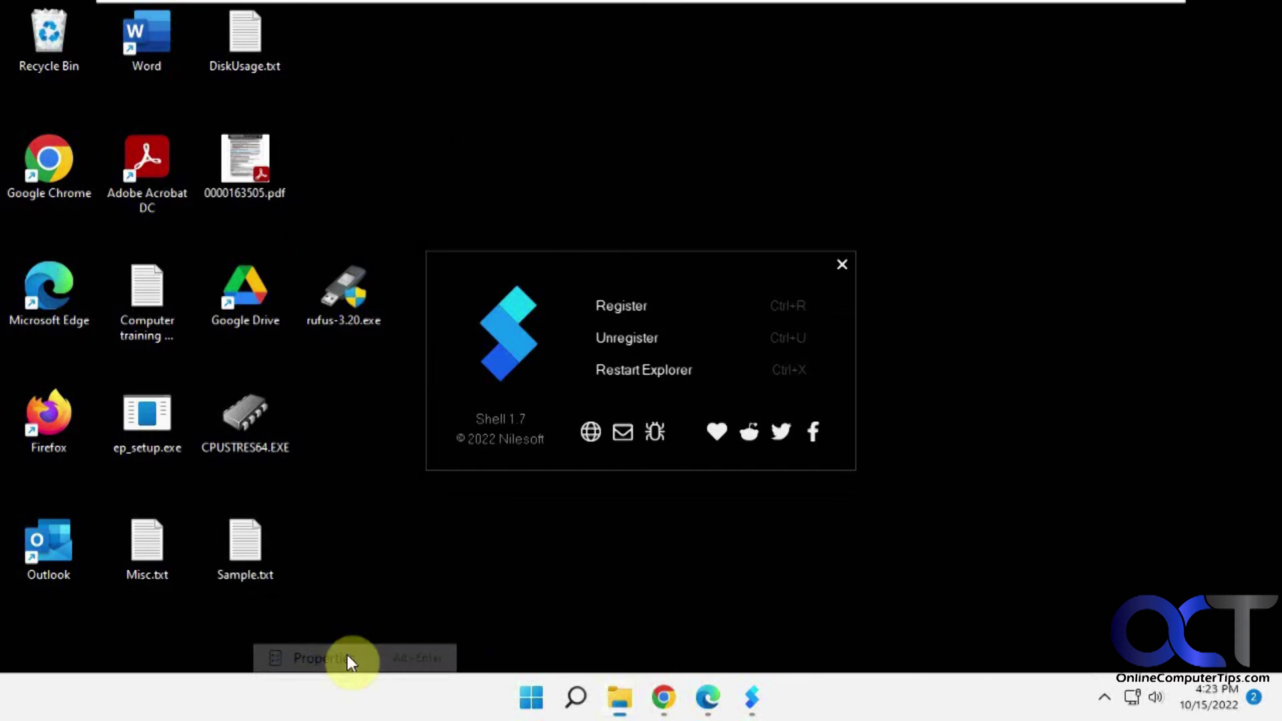
{"action": "left_click", "coordinate": [605, 168]}
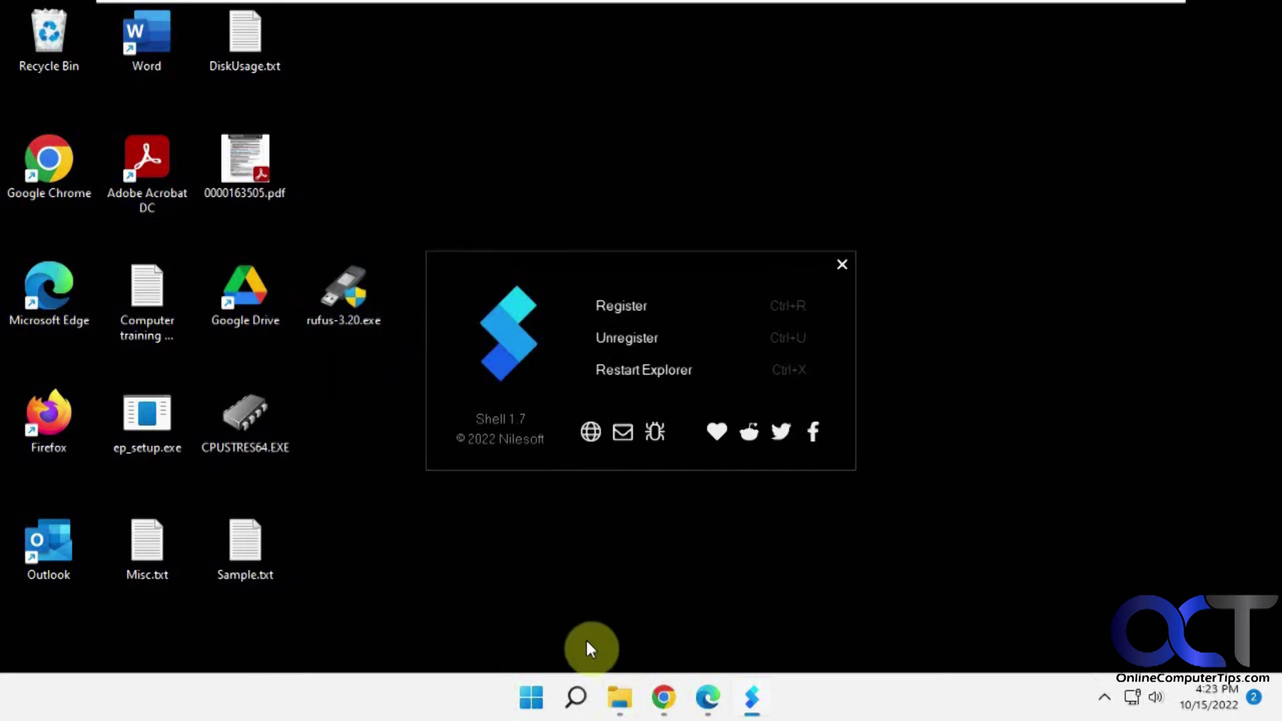
{"action": "left_click", "coordinate": [709, 696]}
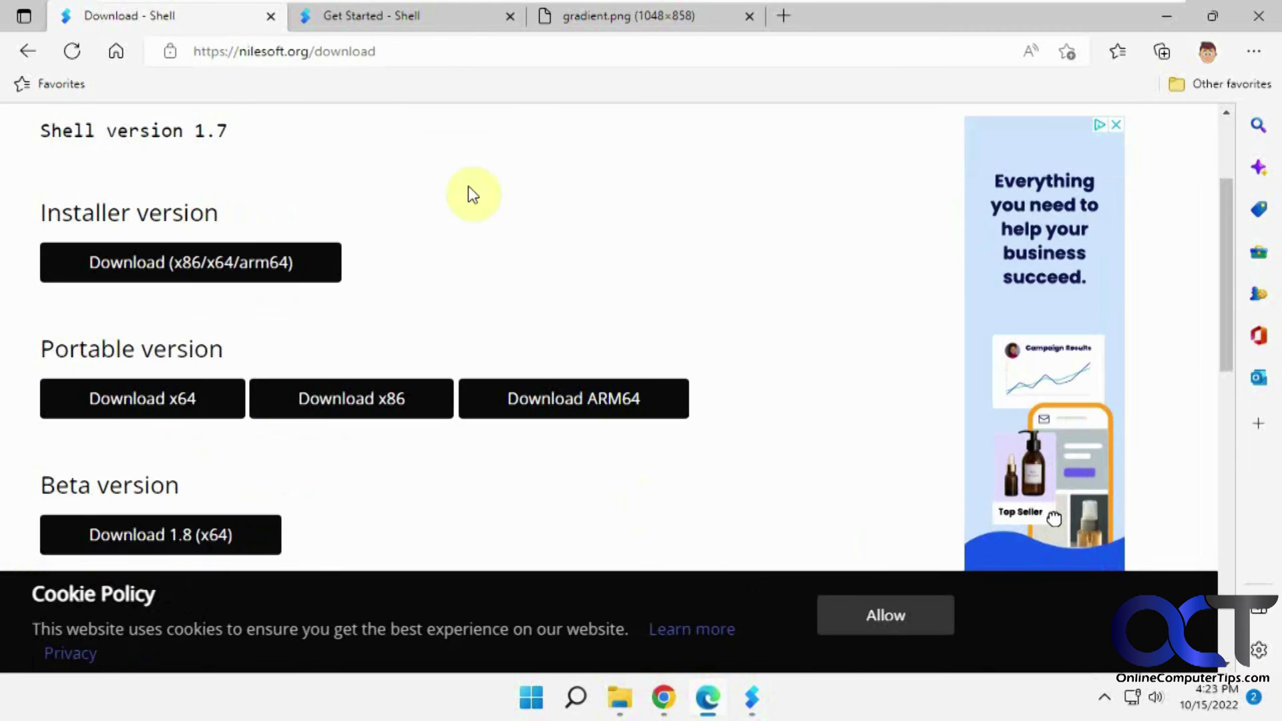
- Switch to the Get Started - Shell tab and scroll through the Quickstart documentation
{"action": "left_click", "coordinate": [376, 23]}
{"action": "scroll", "coordinate": [612, 358], "scroll_direction": "down", "scroll_amount": 4}
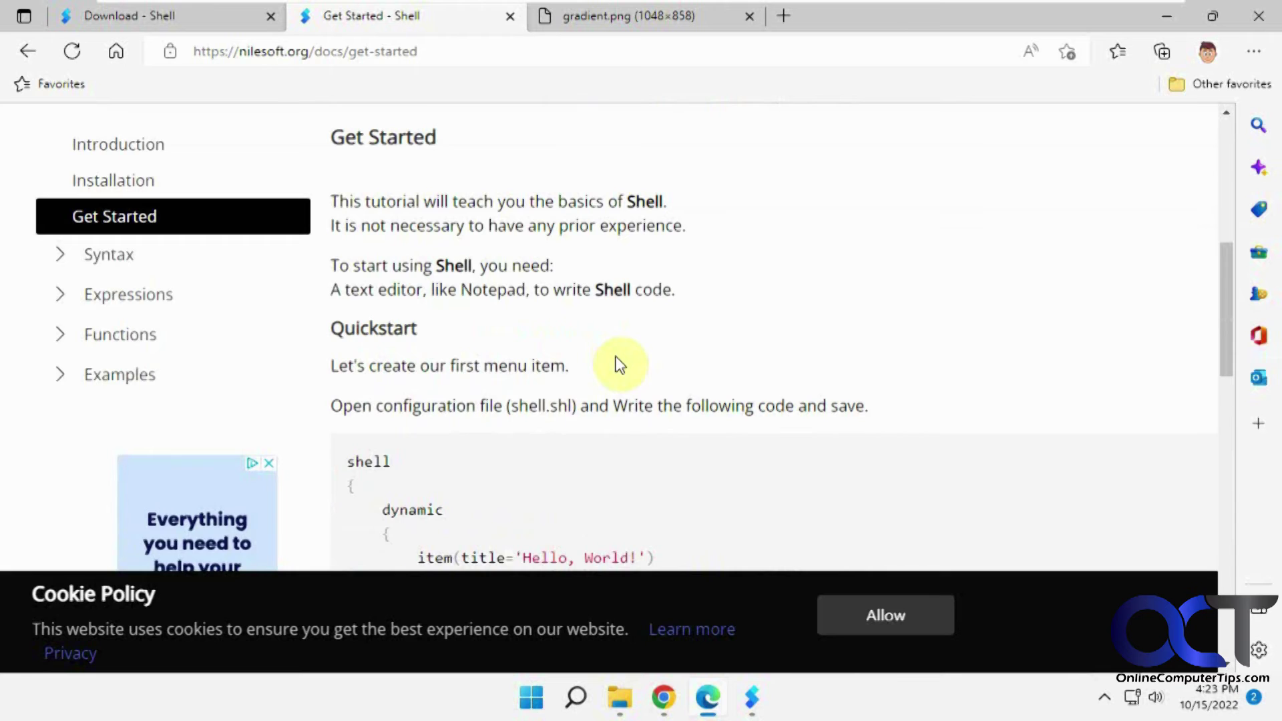
{"action": "scroll", "coordinate": [614, 363], "scroll_direction": "down", "scroll_amount": 1}
{"action": "scroll", "coordinate": [607, 360], "scroll_direction": "up", "scroll_amount": 1}
{"action": "scroll", "coordinate": [524, 274], "scroll_direction": "down", "scroll_amount": 3}
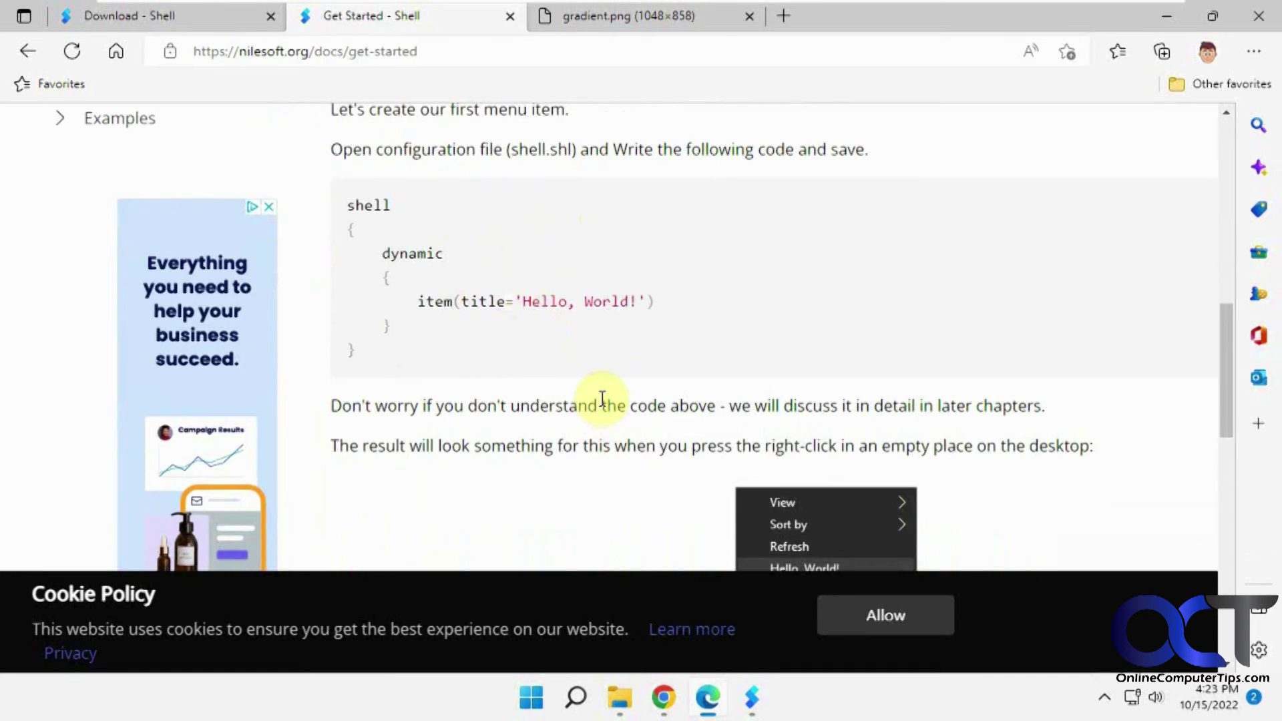
{"action": "scroll", "coordinate": [602, 398], "scroll_direction": "down", "scroll_amount": 3}
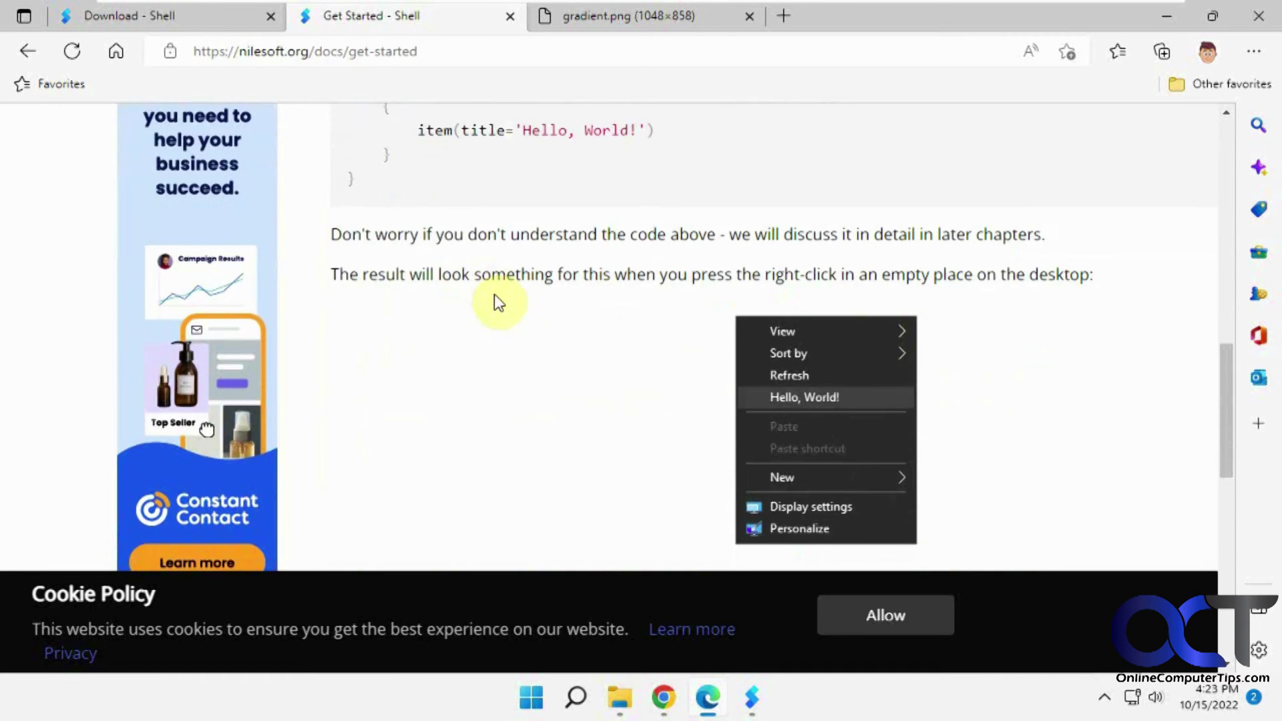
{"action": "scroll", "coordinate": [554, 390], "scroll_direction": "up", "scroll_amount": 6}
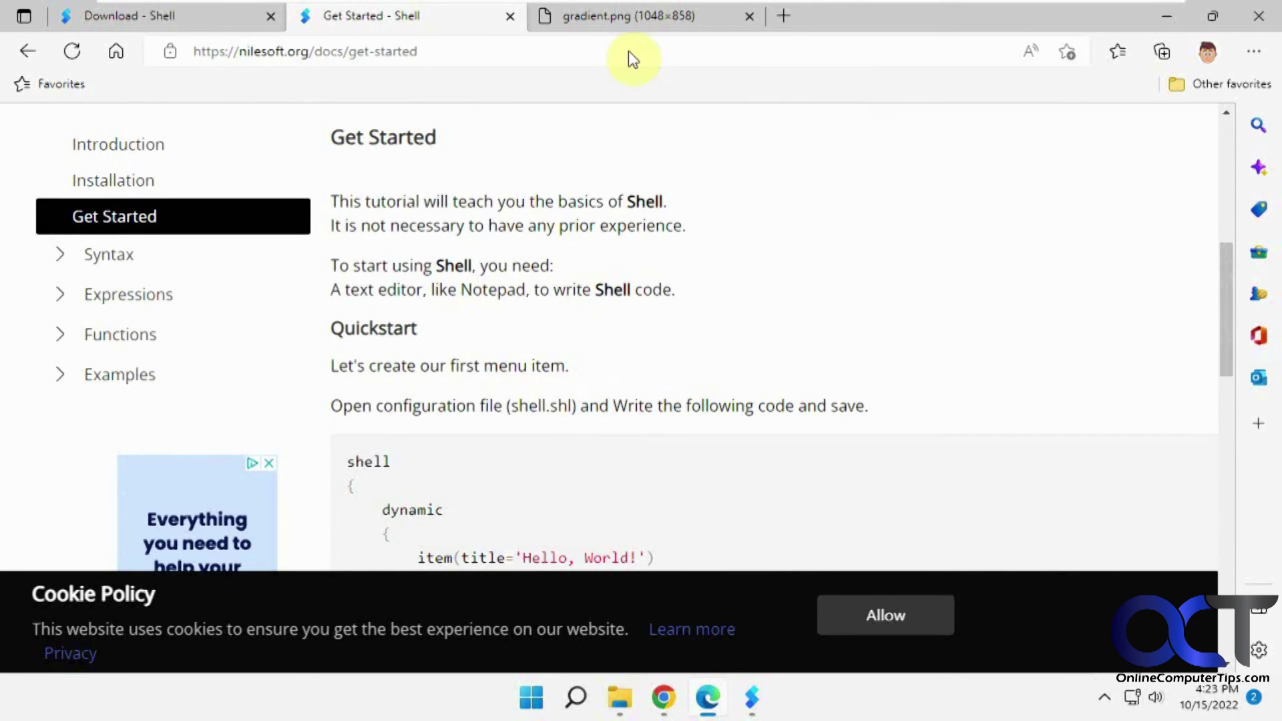
- View the gradient.png menu example at full size, then return to Get Started
{"action": "left_click", "coordinate": [630, 19]}
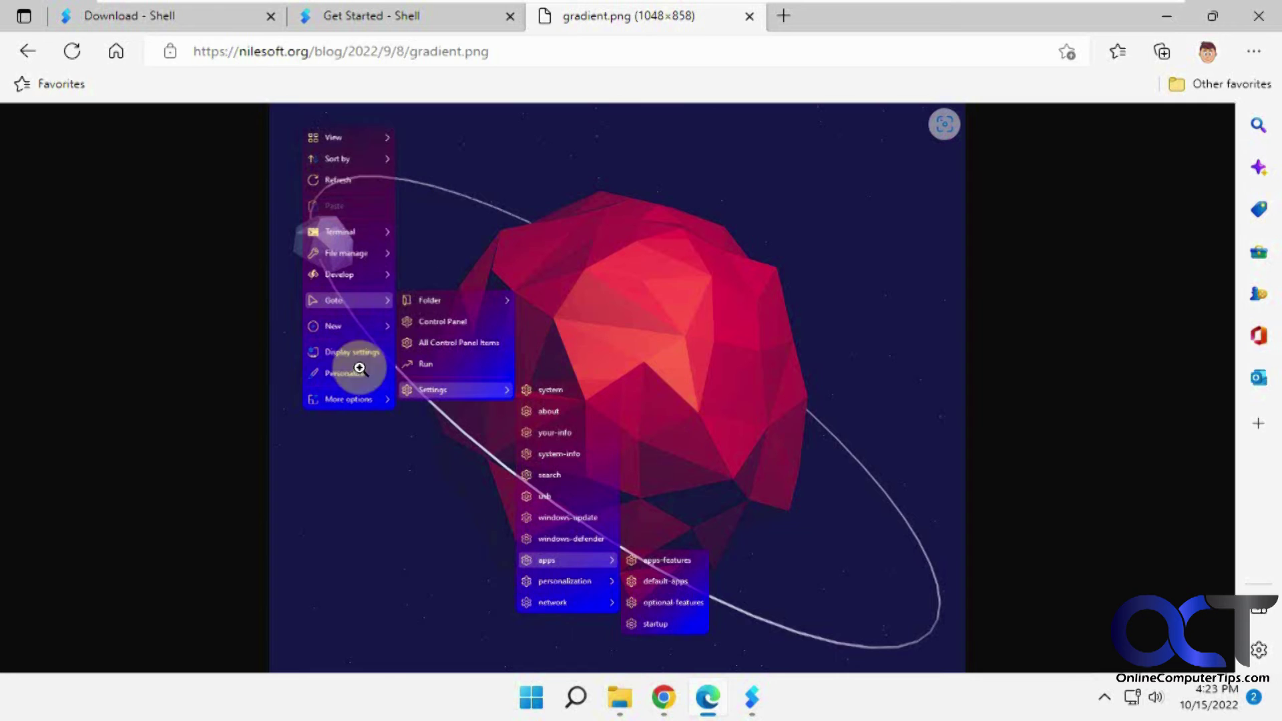
{"action": "left_click", "coordinate": [577, 455]}
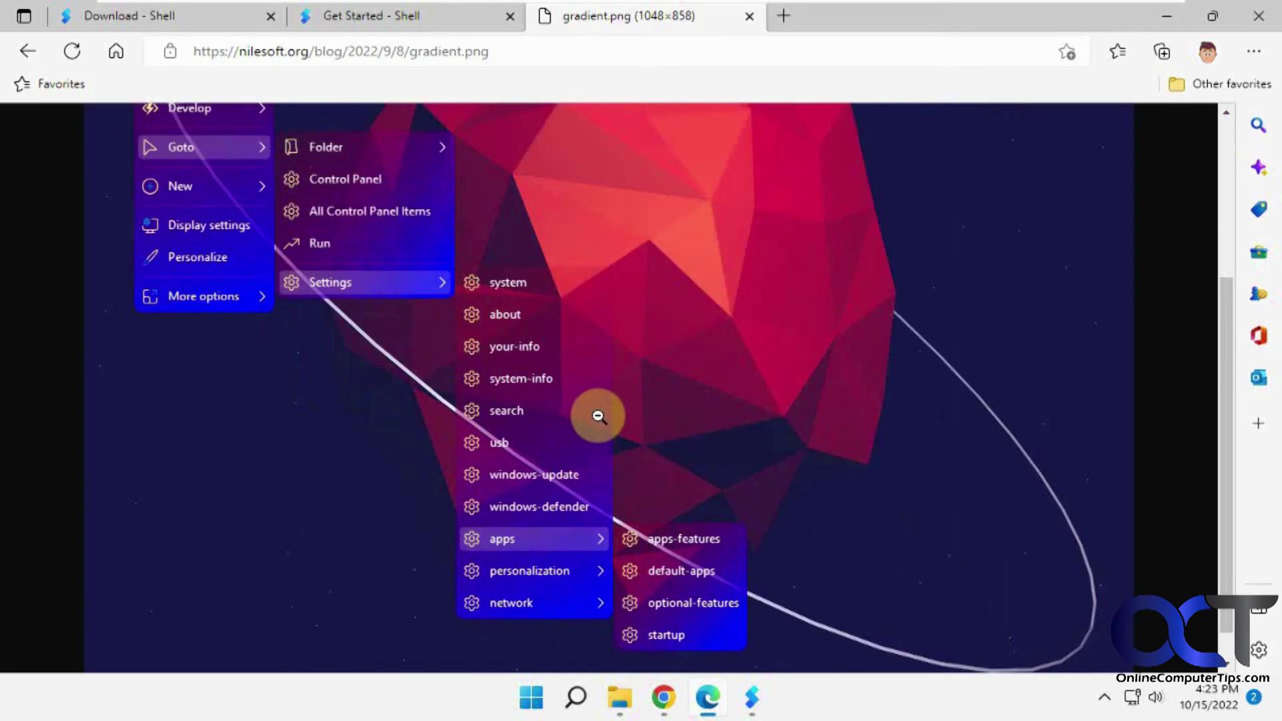
{"action": "scroll", "coordinate": [595, 417], "scroll_direction": "up", "scroll_amount": 3}
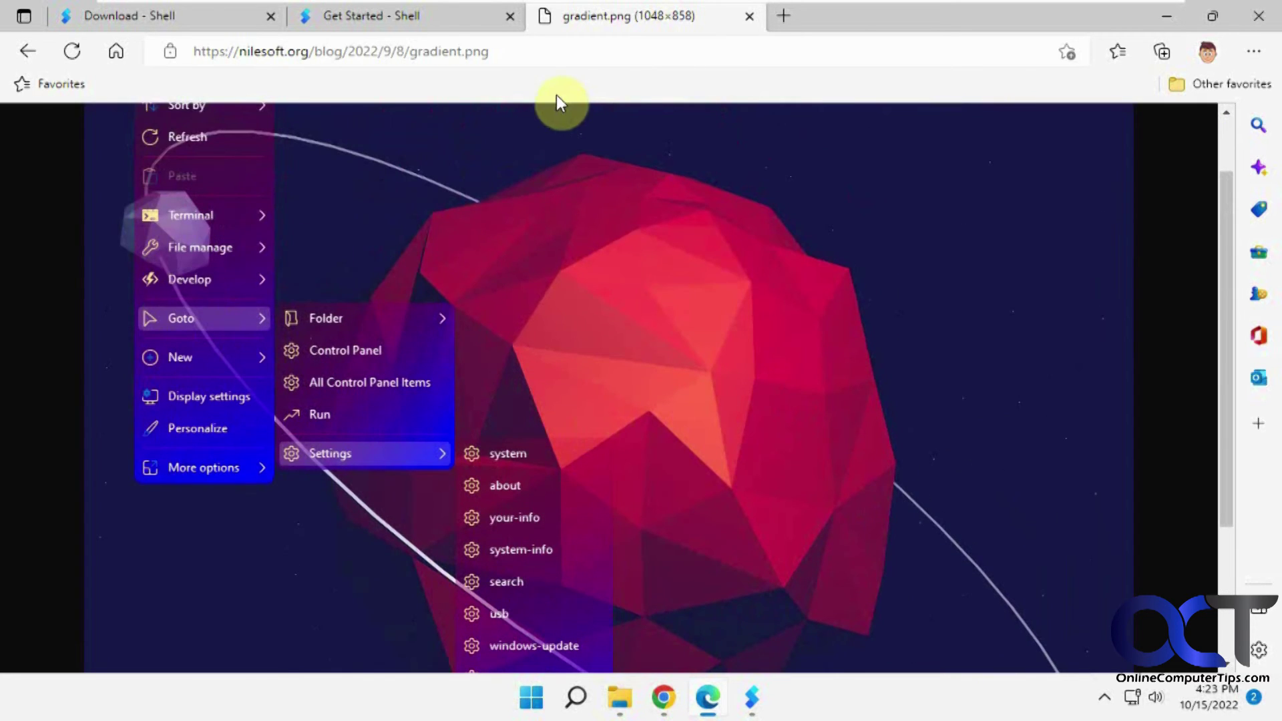
{"action": "left_click", "coordinate": [410, 15]}
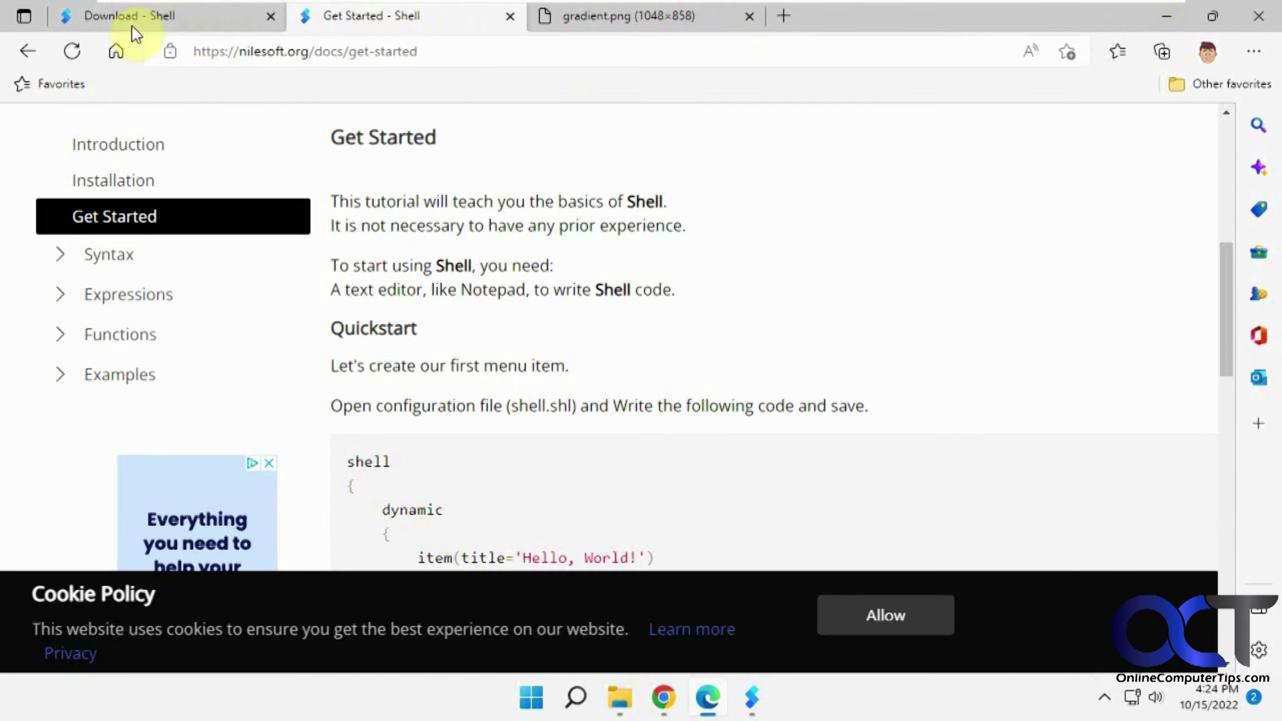
- Go back to the Download tab and scroll Start's All apps list to Shell
{"action": "left_click", "coordinate": [147, 13]}
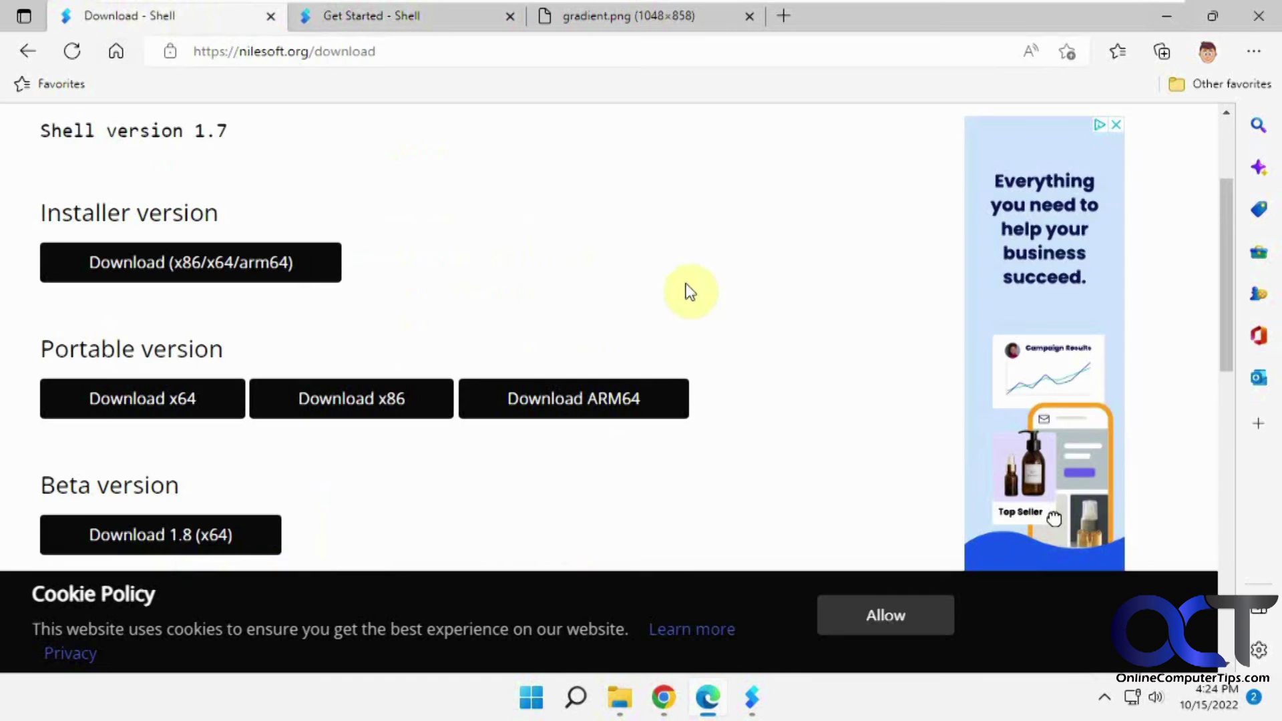
{"action": "left_click", "coordinate": [532, 698]}
{"action": "left_click", "coordinate": [872, 164]}
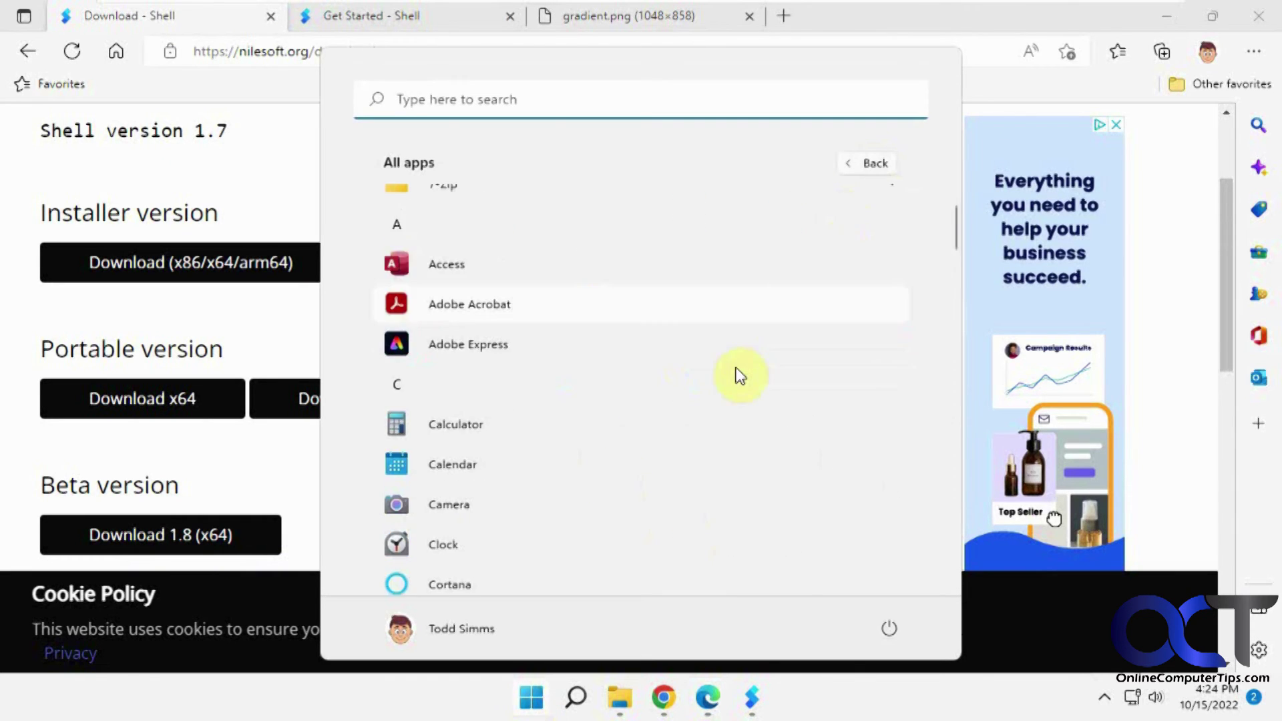
{"action": "scroll", "coordinate": [737, 374], "scroll_direction": "down", "scroll_amount": 10}
{"action": "scroll", "coordinate": [741, 377], "scroll_direction": "down", "scroll_amount": 12}
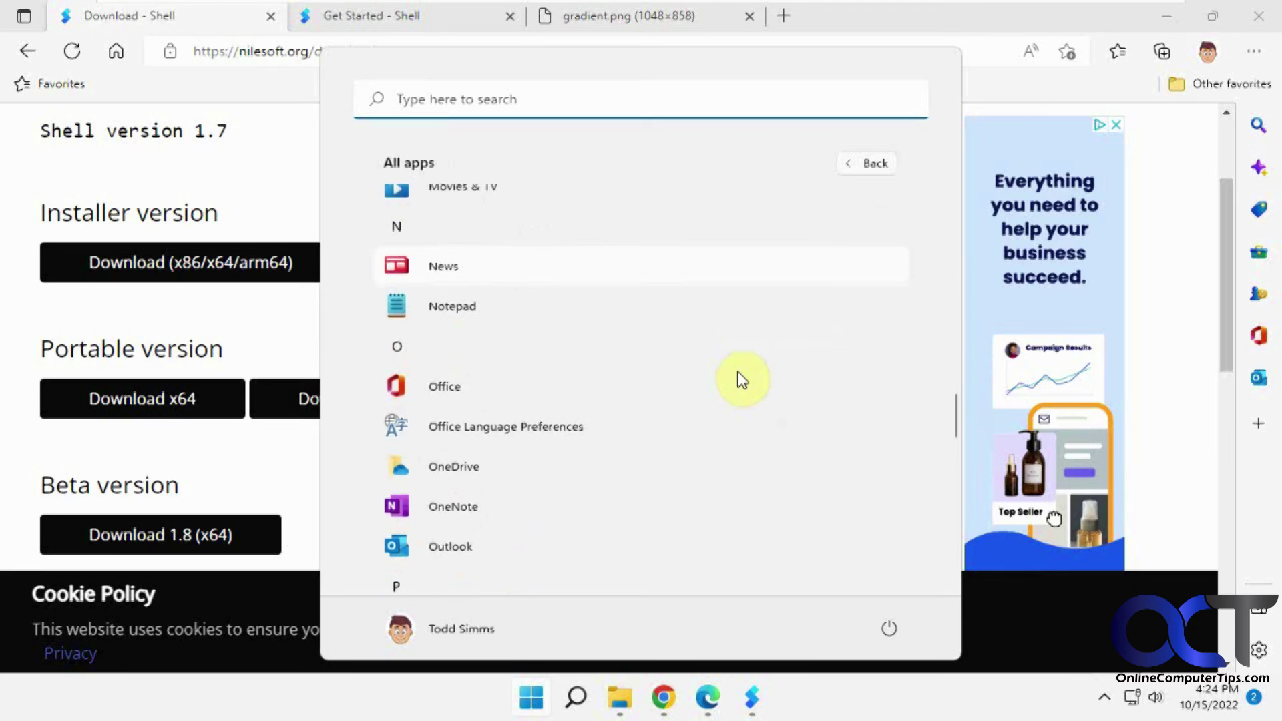
{"action": "scroll", "coordinate": [735, 380], "scroll_direction": "down", "scroll_amount": 3}
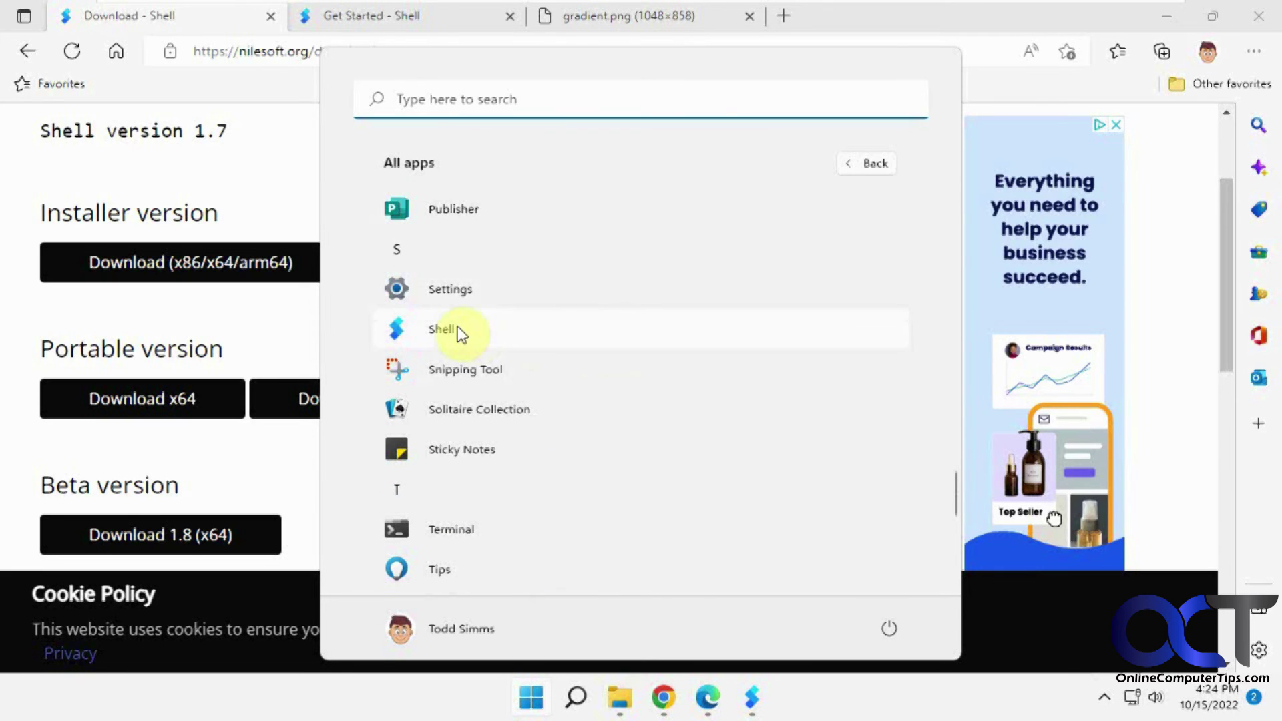
- Show the Shell app's More options, dismiss them with Esc, and close Start
{"action": "right_click", "coordinate": [467, 331]}
{"action": "mouse_move", "coordinate": [546, 375]}
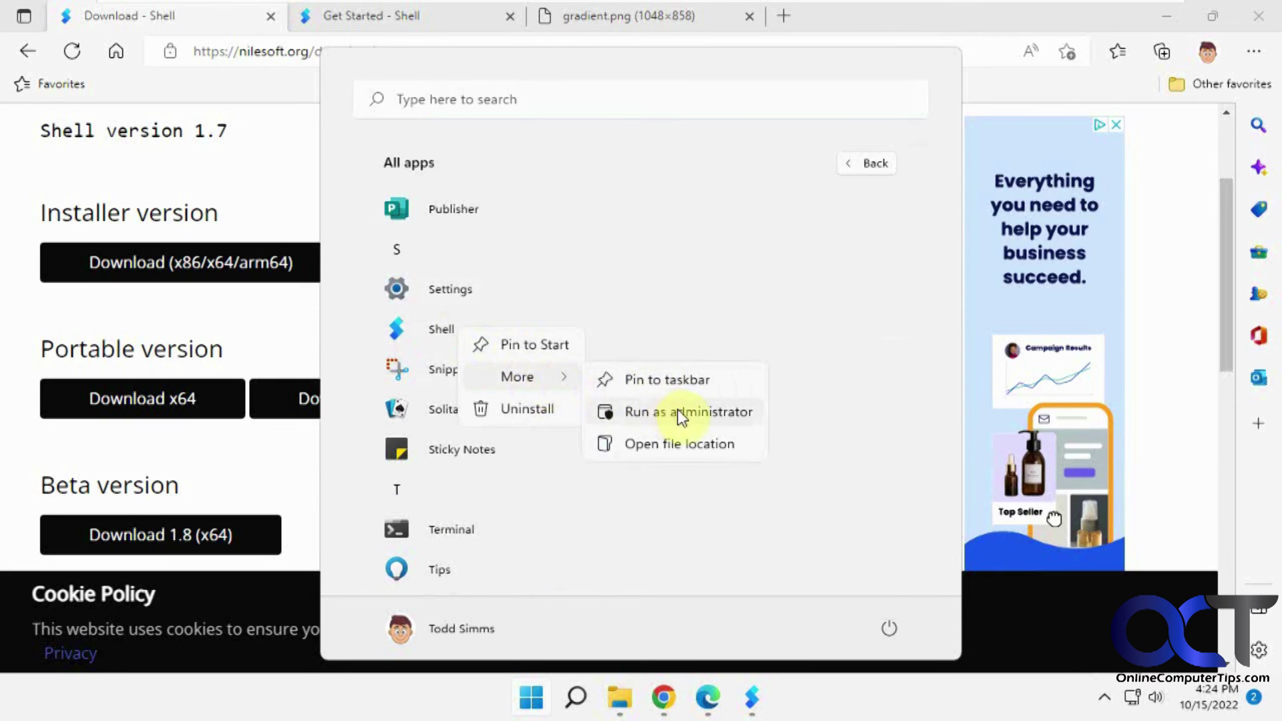
{"action": "key", "text": "Escape"}
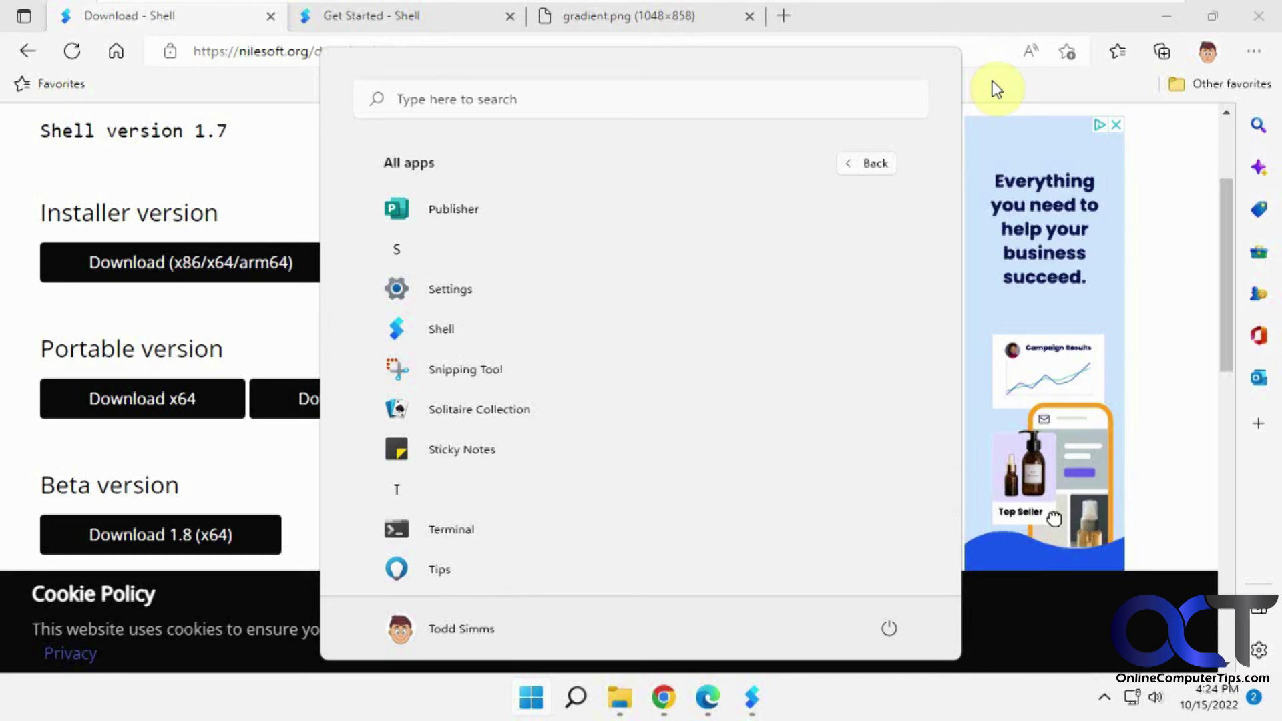
{"action": "left_click", "coordinate": [995, 89]}
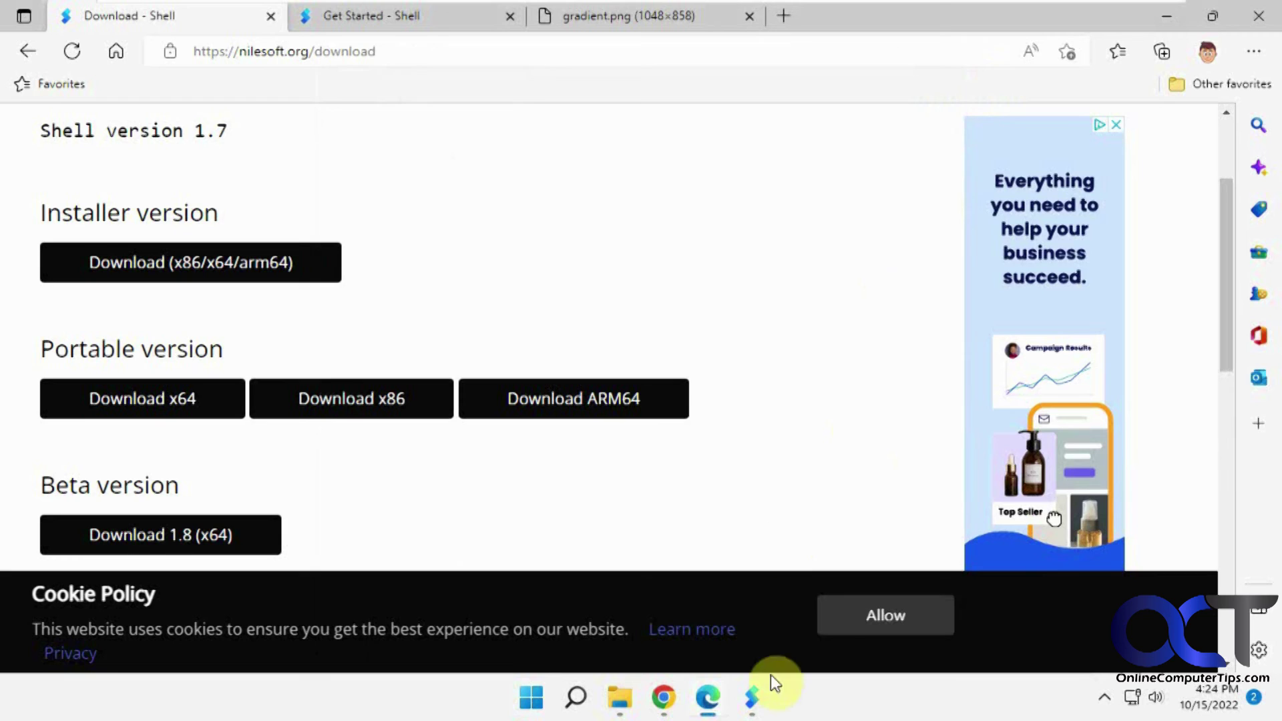
- Unregister Nilesoft Shell, restart Explorer, and verify Sample.txt shows the default Windows 11 menu
{"action": "left_click", "coordinate": [1170, 15]}
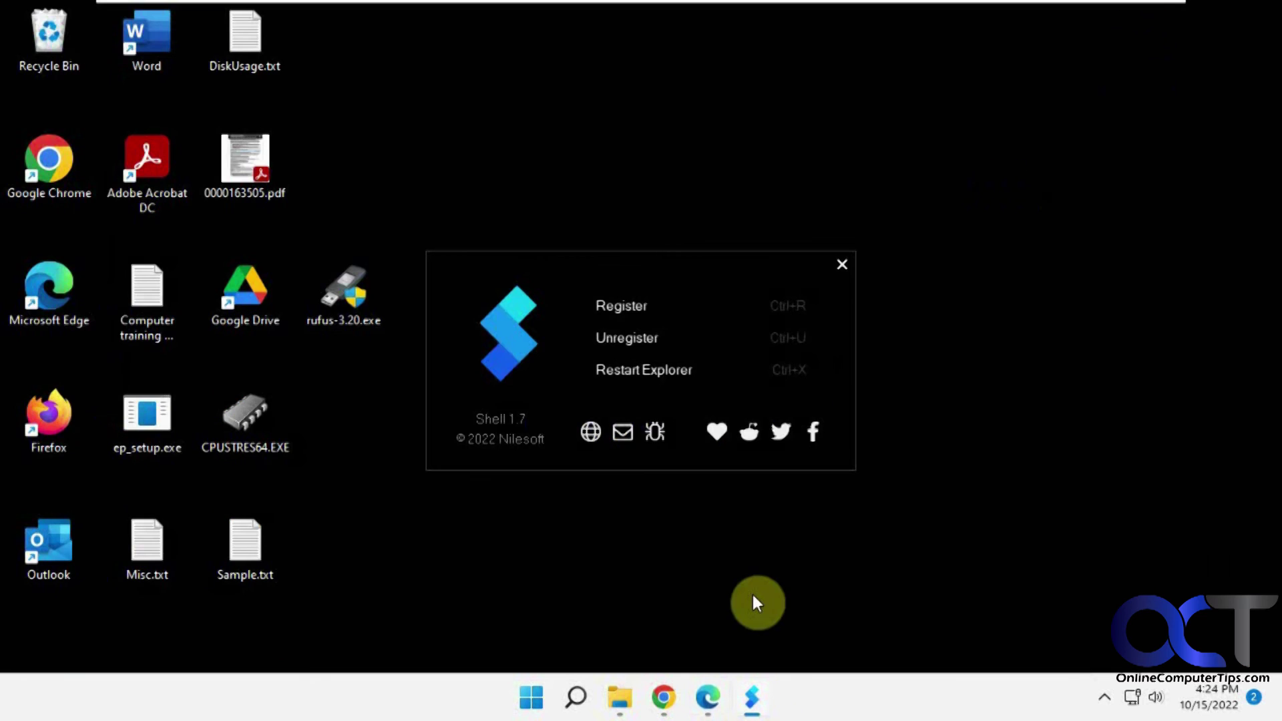
{"action": "left_click", "coordinate": [639, 341]}
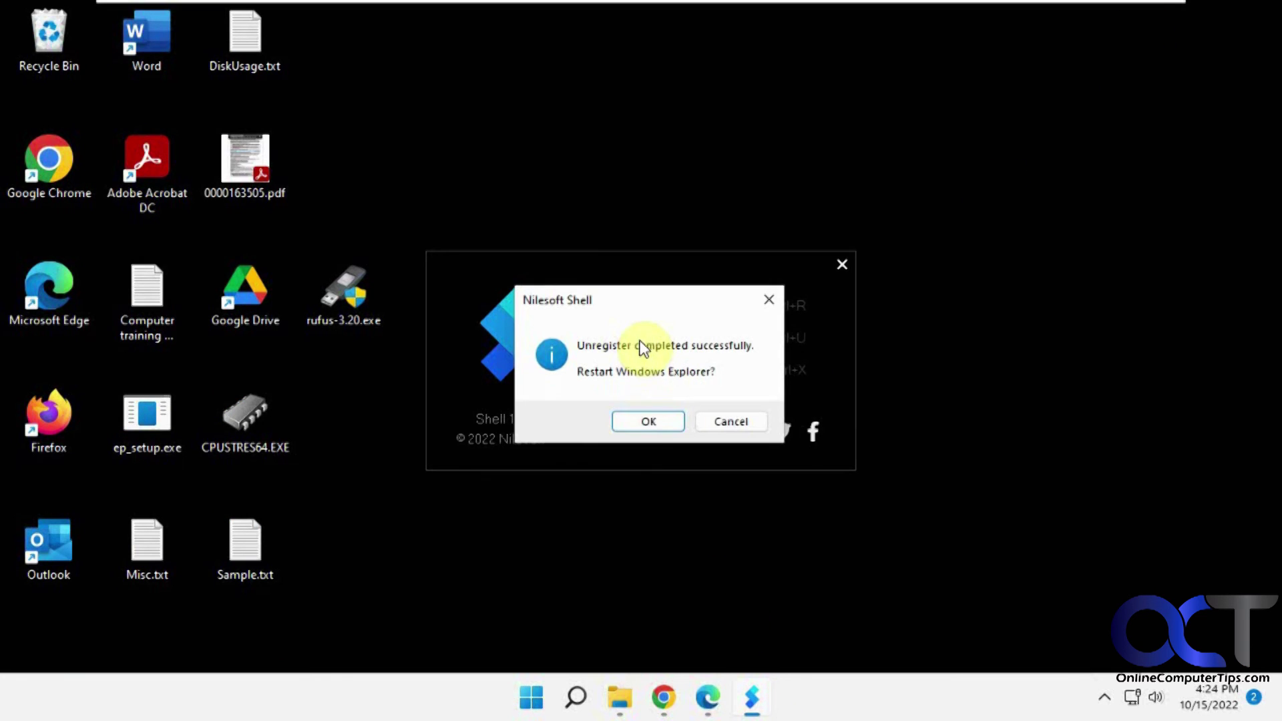
{"action": "left_click", "coordinate": [646, 421]}
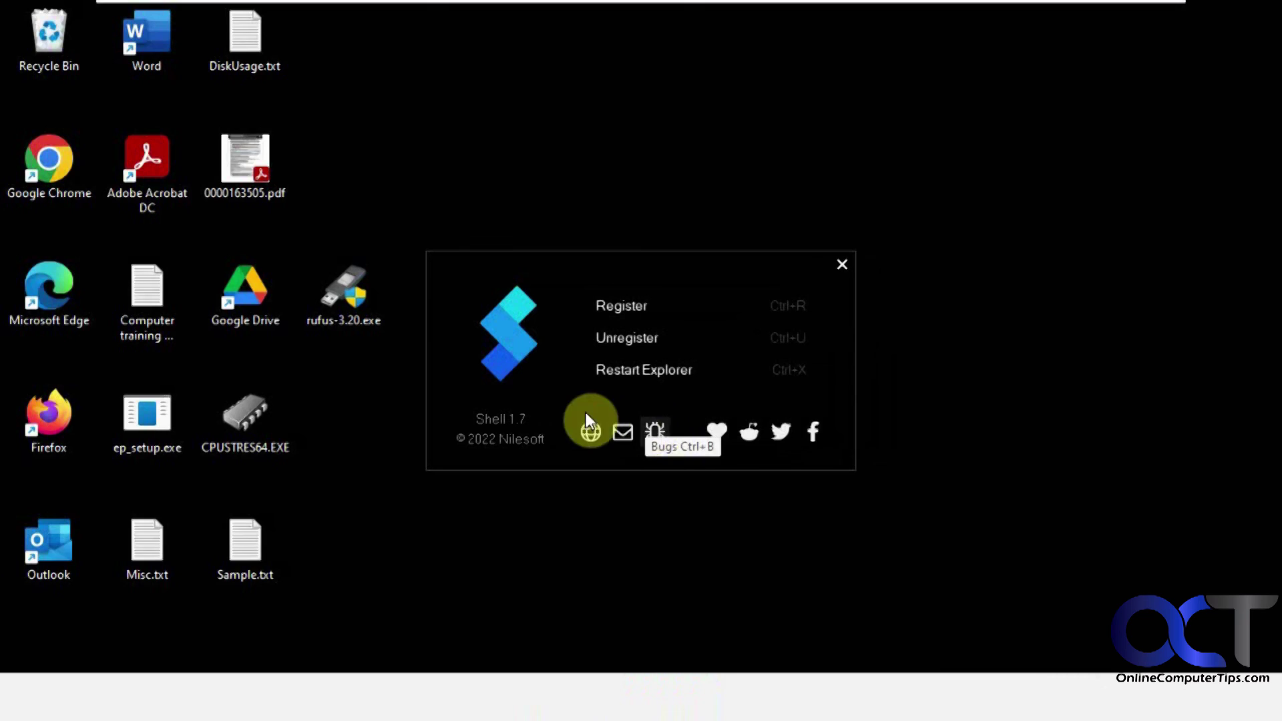
{"action": "right_click", "coordinate": [243, 552]}
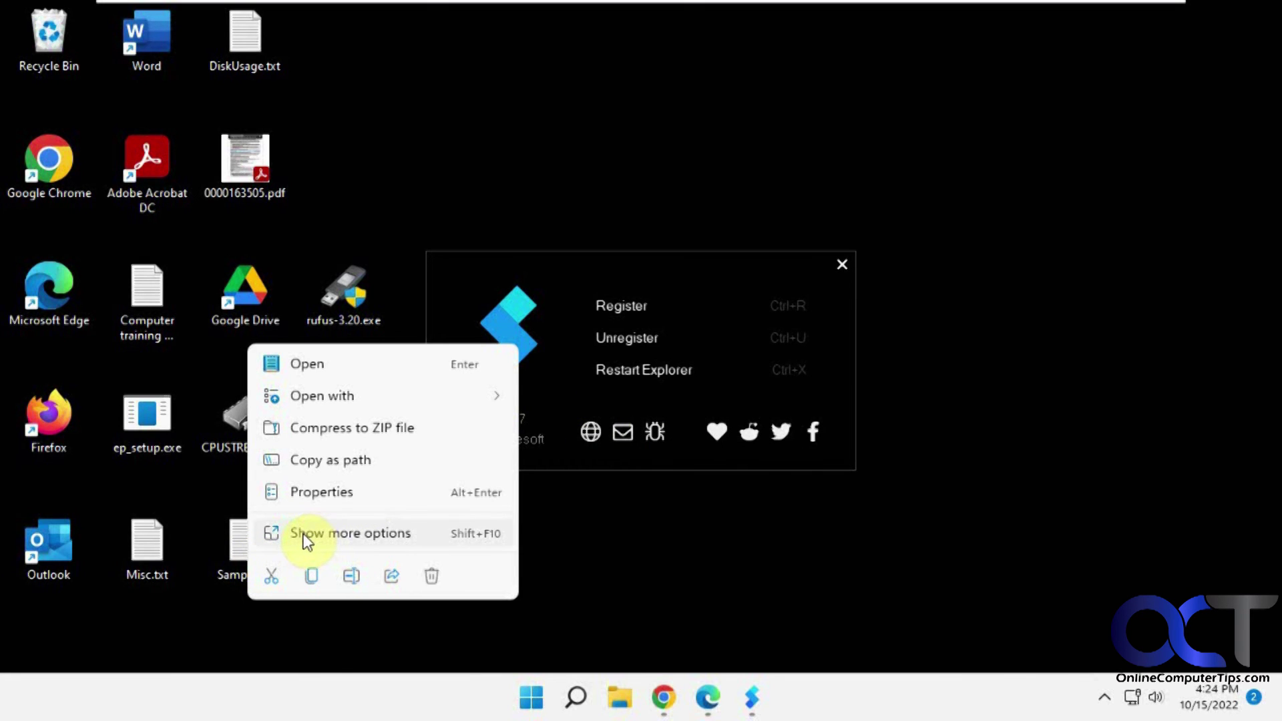
{"action": "left_click", "coordinate": [681, 526]}
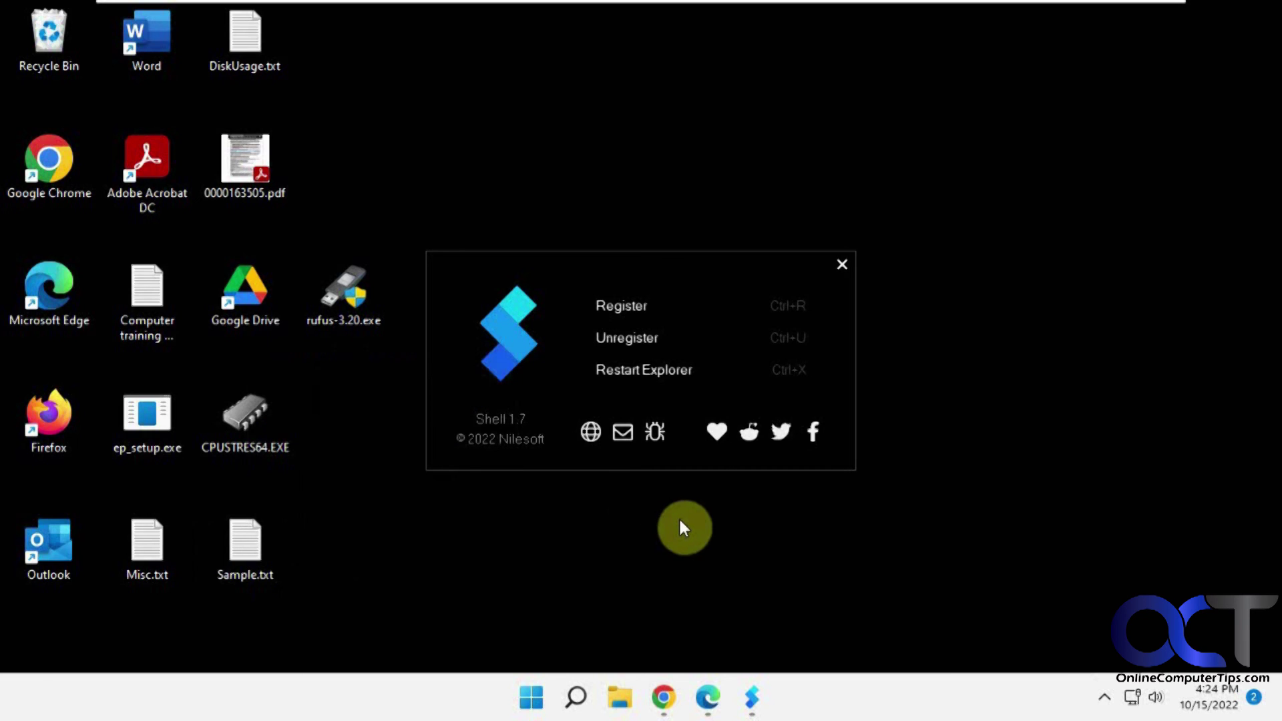